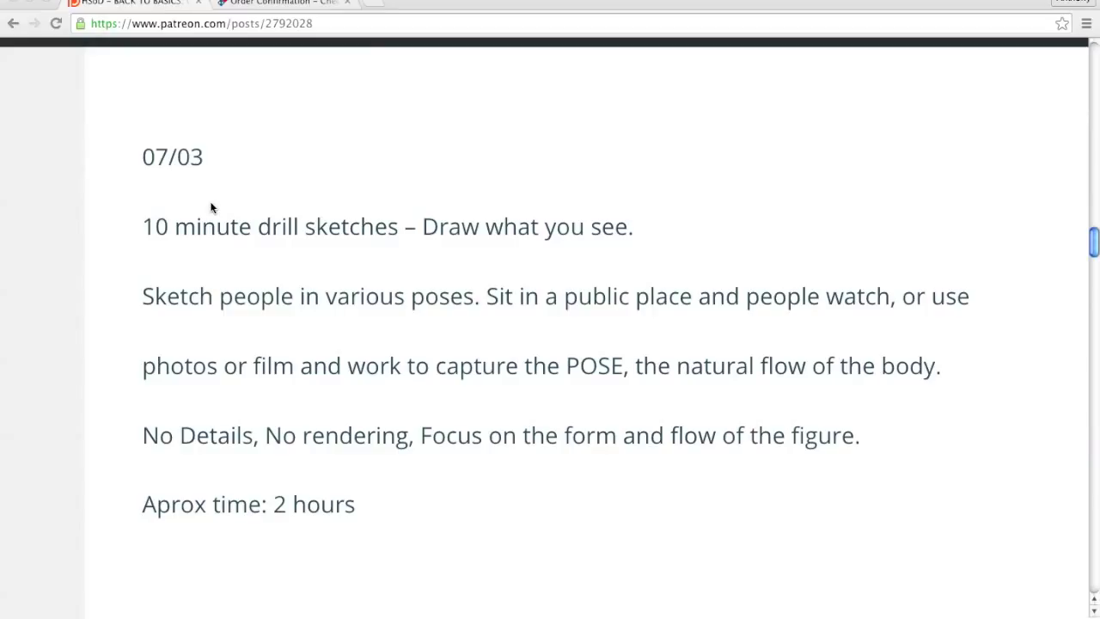
Switch to SketchBook Pro, hide the strip of leaping-figure photos, and activate freehand drawing
key(super+Tab)
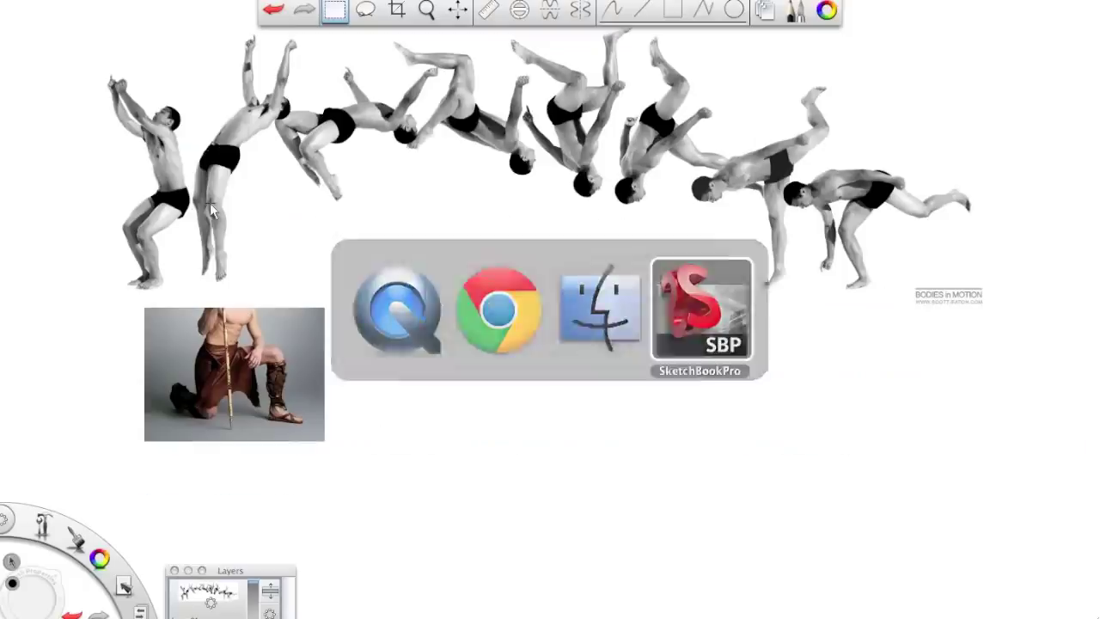
drag(253, 586, 253, 618)
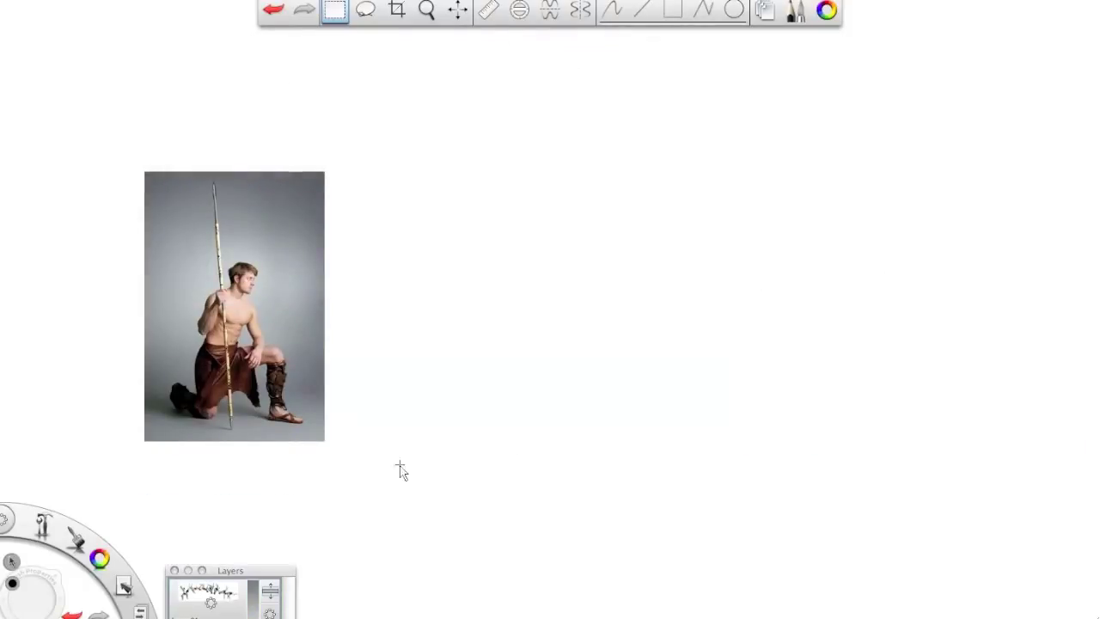
click(615, 14)
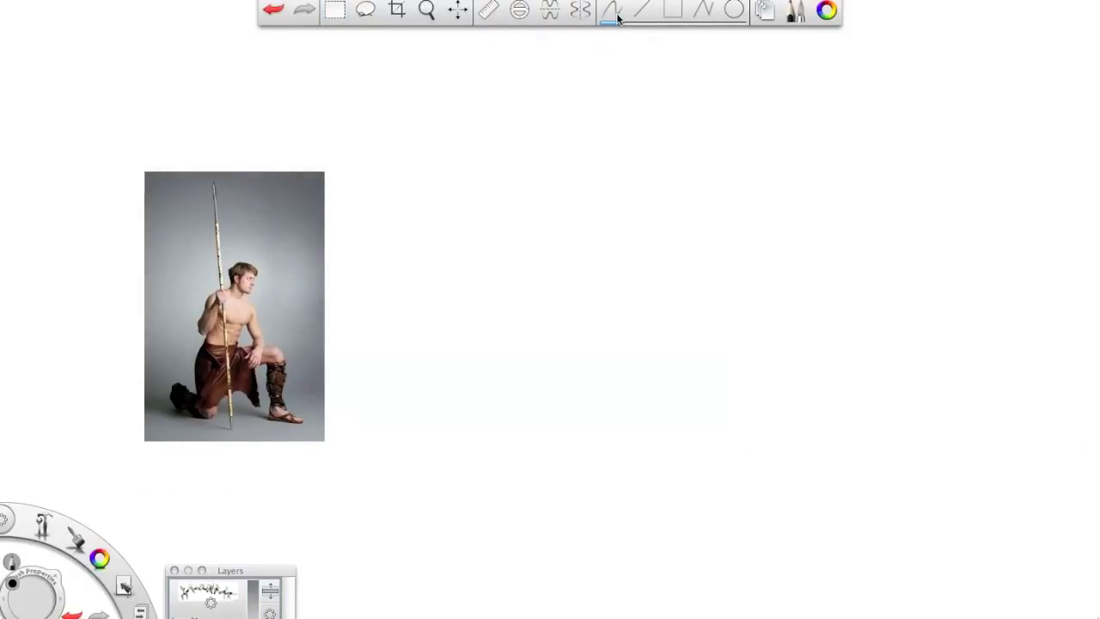
Try out a gesture curve and rough action lines over the kneeling man's photo, and undo all these strokes
drag(576, 155, 706, 535)
key(super+z)
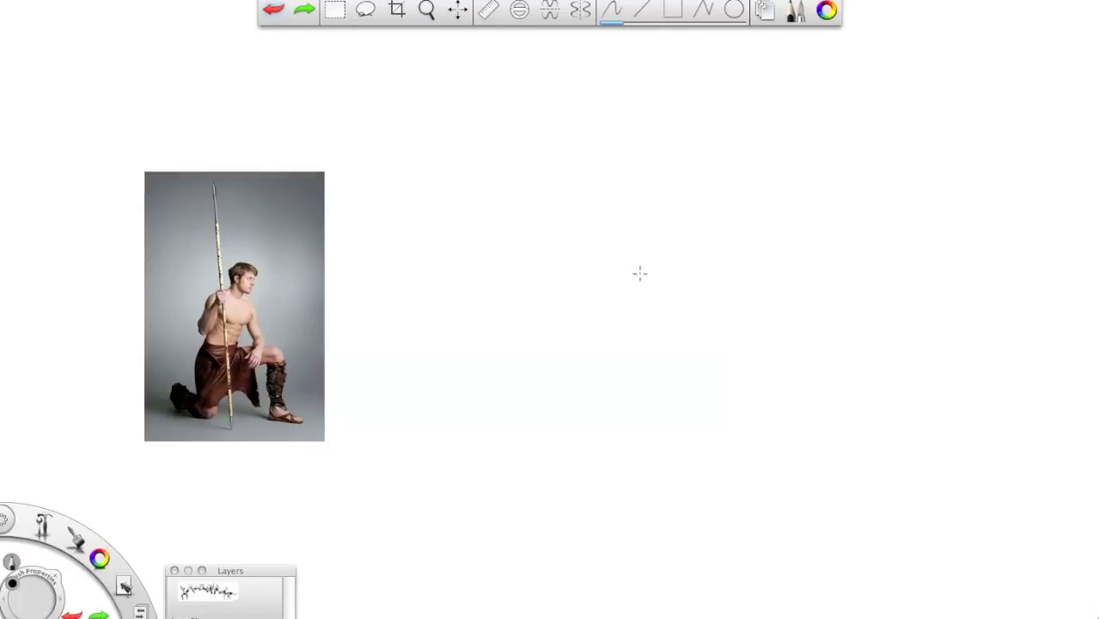
drag(209, 287, 260, 312)
drag(277, 229, 225, 491)
drag(284, 335, 276, 435)
drag(280, 421, 307, 430)
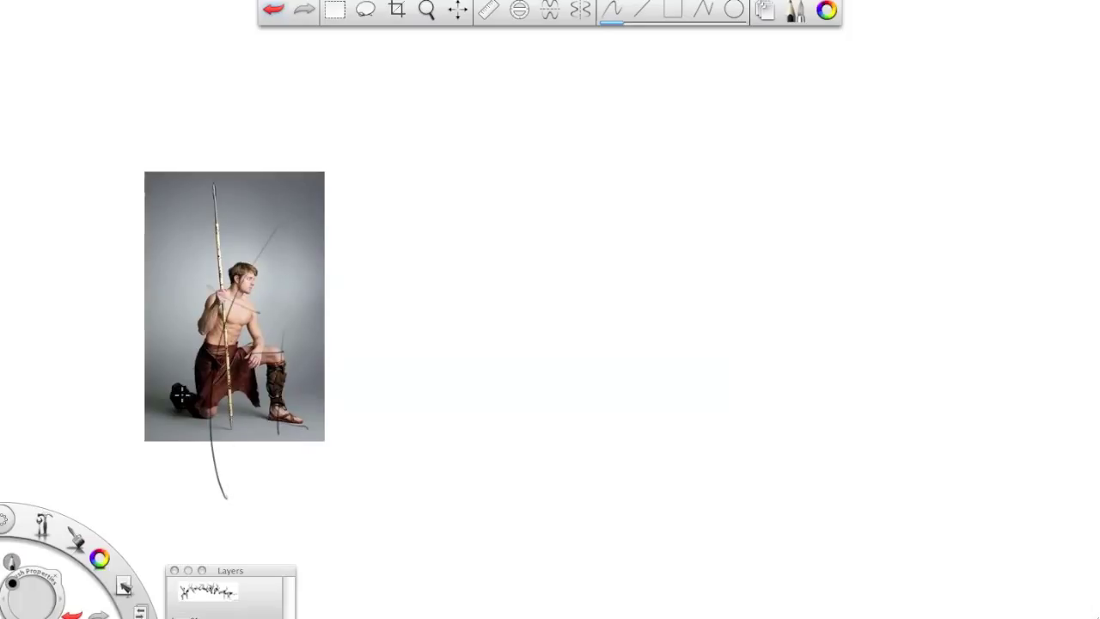
click(274, 10)
click(274, 10)
click(274, 10)
click(275, 11)
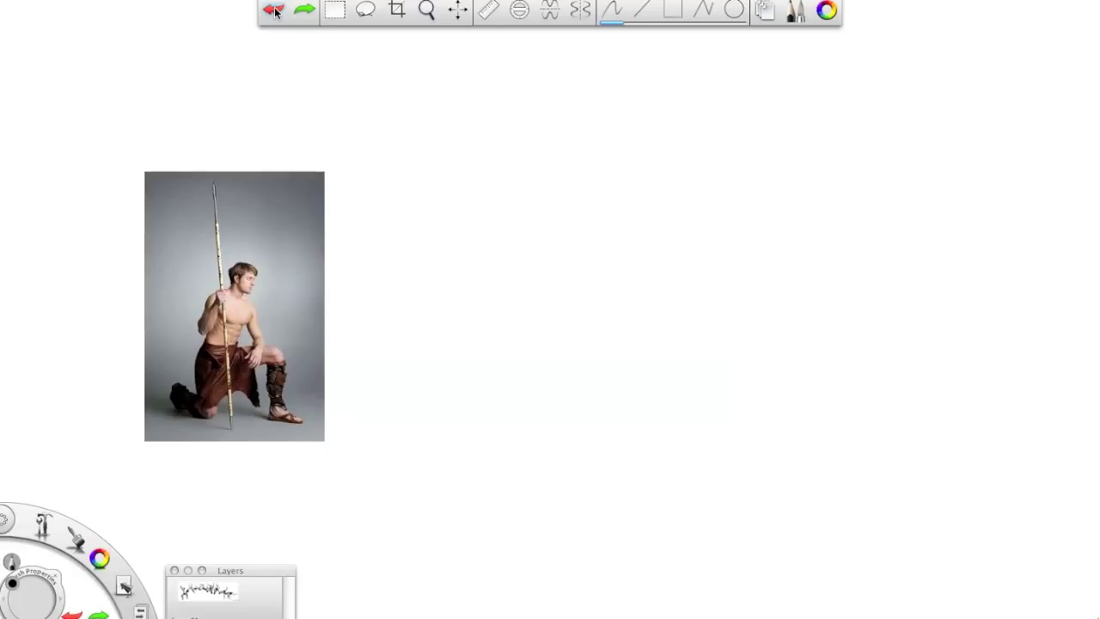
Sketch the slanted shoulder line, curved torso axis, waist line and sides of the torso on the blank canvas beside the photo
drag(611, 191, 816, 279)
drag(583, 181, 729, 229)
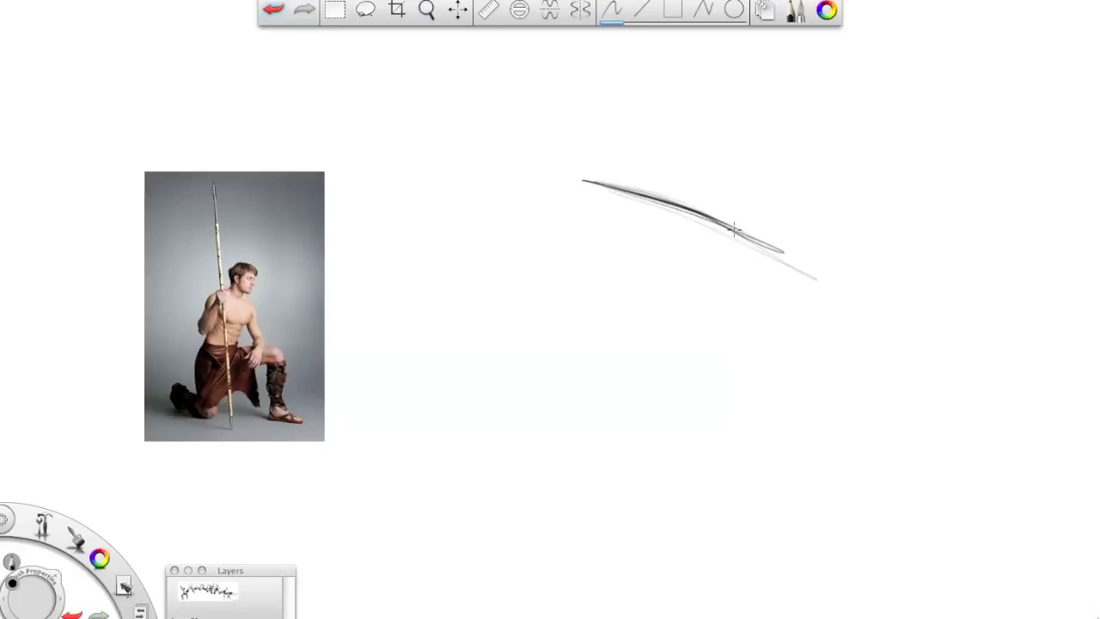
drag(722, 117, 598, 466)
drag(577, 364, 719, 353)
mouse_move(755, 225)
mouse_down()
mouse_move(698, 373)
mouse_move(663, 391)
mouse_up()
mouse_move(581, 342)
mouse_down()
mouse_move(582, 370)
mouse_move(597, 170)
mouse_up()
drag(595, 177, 581, 381)
drag(574, 360, 706, 354)
drag(669, 369, 760, 240)
drag(610, 361, 693, 170)
Sketch the head turned in profile above the shoulders, with construction circle, ear, jaw and neck
drag(747, 79, 743, 87)
mouse_move(687, 60)
mouse_down()
mouse_move(672, 151)
mouse_move(777, 107)
mouse_up()
mouse_move(714, 90)
mouse_down()
mouse_move(689, 178)
mouse_move(693, 168)
mouse_move(756, 184)
mouse_up()
mouse_move(756, 180)
mouse_down()
mouse_move(779, 101)
mouse_move(756, 181)
mouse_up()
mouse_move(706, 103)
mouse_down()
mouse_move(693, 175)
mouse_move(762, 187)
mouse_up()
mouse_move(717, 169)
mouse_down()
mouse_move(653, 208)
mouse_move(660, 136)
mouse_move(667, 166)
mouse_move(668, 126)
mouse_up()
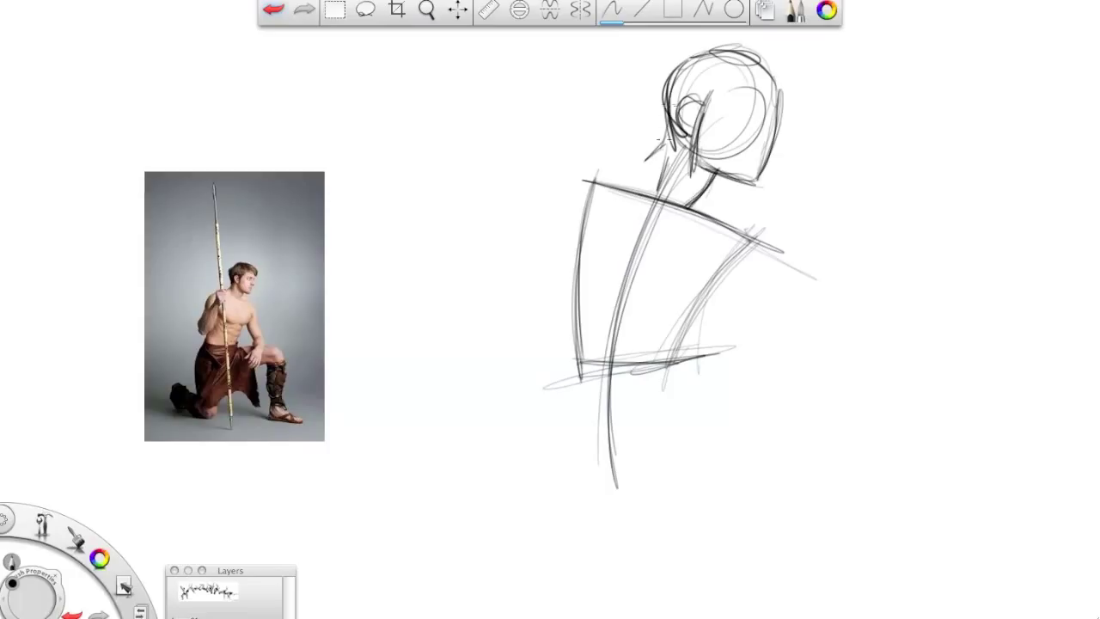
Block in the chest muscles, sternum line, side of the torso and V-shaped pelvis
mouse_move(583, 249)
mouse_down()
mouse_move(756, 290)
mouse_move(730, 290)
mouse_up()
drag(679, 187, 689, 301)
mouse_move(679, 187)
mouse_down()
mouse_move(673, 302)
mouse_move(655, 297)
mouse_up()
mouse_move(683, 208)
mouse_down()
mouse_move(562, 218)
mouse_move(625, 280)
mouse_up()
drag(720, 198, 692, 218)
drag(694, 294, 651, 348)
drag(705, 290, 667, 395)
drag(684, 347, 621, 493)
drag(688, 392, 607, 489)
drag(547, 446, 615, 489)
Sketch the outer hip curve and rough circles for the spear arm's shoulder and hand
mouse_move(581, 288)
mouse_down()
mouse_move(512, 521)
mouse_move(488, 515)
mouse_up()
drag(574, 289, 517, 445)
mouse_move(602, 153)
mouse_down()
mouse_move(550, 236)
mouse_move(568, 232)
mouse_up()
drag(595, 172, 645, 160)
drag(563, 158, 515, 226)
Add the chest centre line and the upper arm of the arm that reaches toward the raised knee
mouse_move(703, 184)
mouse_down()
mouse_move(759, 253)
mouse_move(693, 310)
mouse_up()
mouse_move(749, 233)
mouse_down()
mouse_move(754, 299)
mouse_move(791, 351)
mouse_up()
drag(710, 282, 755, 370)
drag(765, 256, 796, 373)
Sketch the bent spear arm, shaping its upper arm, pointed elbow and forearm up to the hand
mouse_move(602, 220)
mouse_down()
mouse_move(624, 138)
mouse_move(576, 206)
mouse_move(550, 378)
mouse_up()
drag(531, 400, 483, 414)
drag(633, 200, 514, 350)
drag(557, 329, 485, 363)
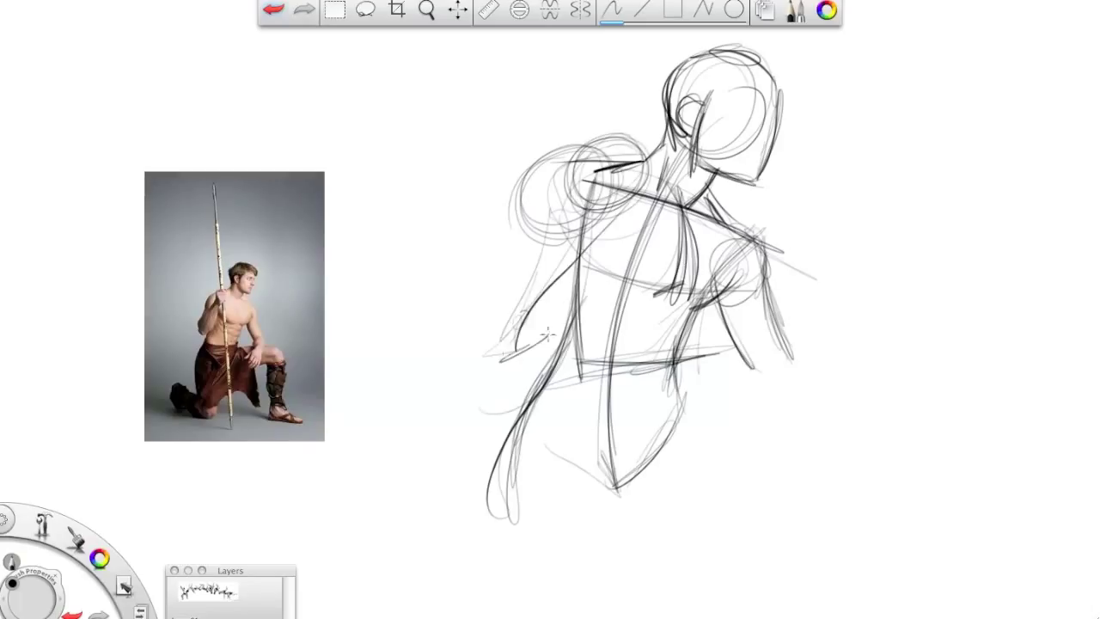
drag(629, 200, 501, 358)
drag(475, 308, 482, 352)
drag(539, 200, 479, 344)
drag(567, 223, 494, 353)
drag(526, 211, 471, 337)
drag(478, 344, 516, 361)
drag(571, 292, 499, 361)
drag(576, 263, 557, 324)
Draw the spear-holding fist with angular planes and firm up the forearm and shoulder contours around it
mouse_move(522, 213)
mouse_down()
mouse_move(502, 278)
mouse_move(601, 147)
mouse_move(572, 205)
mouse_up()
drag(605, 184, 614, 203)
mouse_move(590, 136)
mouse_down()
mouse_move(639, 120)
mouse_move(640, 145)
mouse_up()
drag(640, 126, 655, 144)
mouse_move(645, 152)
mouse_down()
mouse_move(625, 205)
mouse_move(648, 155)
mouse_up()
drag(632, 201, 504, 361)
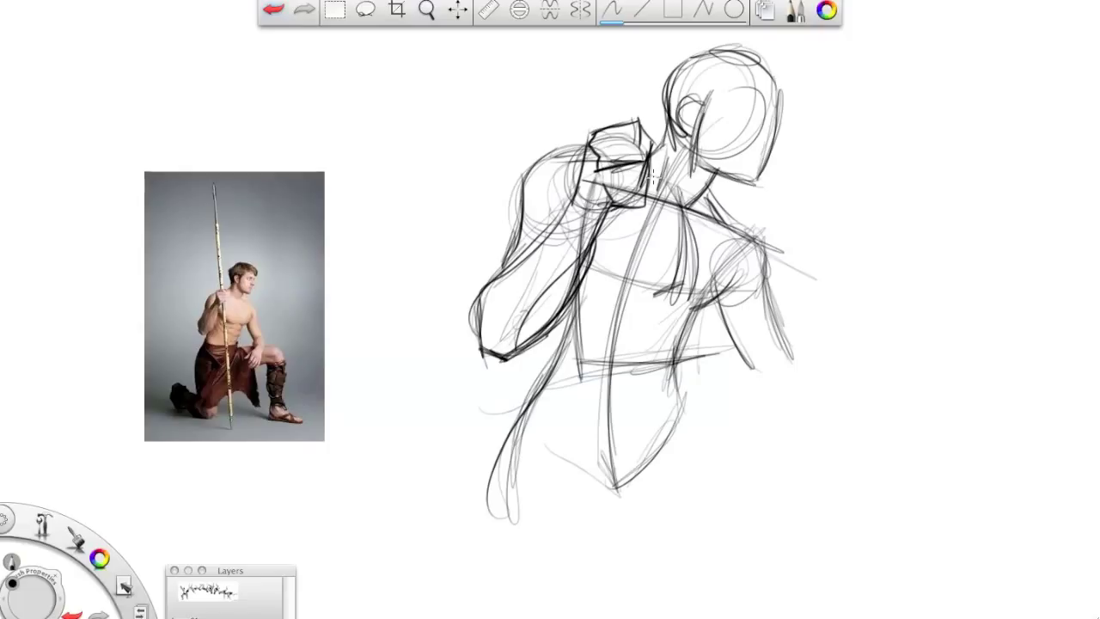
drag(584, 143, 523, 173)
Strengthen the reaching arm and torso side, and lightly lay in waist guides, draped cloth at the hips and abdominal lines
drag(763, 243, 788, 354)
drag(705, 297, 671, 364)
drag(488, 344, 848, 365)
drag(522, 335, 847, 354)
mouse_move(526, 385)
mouse_down()
mouse_move(796, 380)
mouse_move(471, 522)
mouse_up()
mouse_move(521, 457)
mouse_down()
mouse_move(584, 534)
mouse_move(684, 429)
mouse_up()
drag(694, 409, 628, 540)
drag(706, 305, 679, 401)
drag(615, 284, 582, 407)
drag(674, 291, 638, 432)
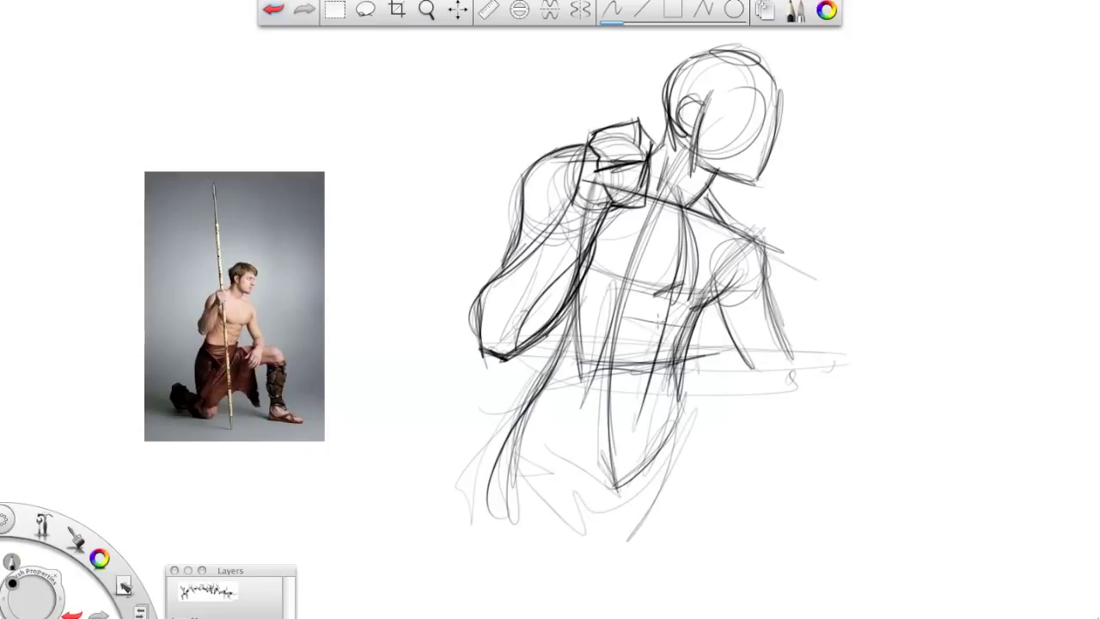
Sketch the pelvis, groin and kneeling thigh, and draw the curved waistband line across the hips
drag(656, 344, 621, 505)
drag(538, 413, 593, 505)
drag(534, 391, 489, 601)
drag(644, 498, 598, 612)
drag(572, 344, 486, 596)
drag(595, 588, 729, 488)
drag(686, 378, 611, 532)
drag(694, 399, 614, 531)
mouse_move(526, 414)
mouse_down()
mouse_move(614, 519)
mouse_move(584, 504)
mouse_up()
drag(553, 363, 686, 400)
Draw the raised front thigh extending from the hip to a bent knee, with its upper and lower contours
mouse_move(691, 396)
mouse_down()
mouse_move(666, 504)
mouse_move(818, 409)
mouse_up()
drag(682, 399, 875, 411)
drag(875, 425, 898, 437)
drag(682, 397, 875, 407)
drag(796, 301, 801, 544)
drag(898, 437, 894, 470)
drag(892, 469, 736, 501)
mouse_move(658, 514)
mouse_down()
mouse_move(883, 483)
mouse_move(619, 527)
mouse_up()
mouse_move(682, 400)
mouse_down()
mouse_move(891, 414)
mouse_move(915, 513)
mouse_up()
Draw the front lower leg down from the knee and darken the underside of the thigh
mouse_move(864, 483)
mouse_down()
mouse_move(829, 568)
mouse_move(833, 598)
mouse_up()
drag(919, 442, 898, 605)
drag(834, 480, 838, 612)
drag(839, 609, 897, 613)
mouse_move(839, 482)
mouse_down()
mouse_move(614, 526)
mouse_move(579, 605)
mouse_move(638, 601)
mouse_up()
Add hanging cloth folds over the front thigh beside the hip
drag(700, 393, 738, 588)
mouse_move(705, 409)
mouse_down()
mouse_move(760, 591)
mouse_move(708, 387)
mouse_up()
drag(716, 430, 712, 486)
drag(695, 448, 680, 501)
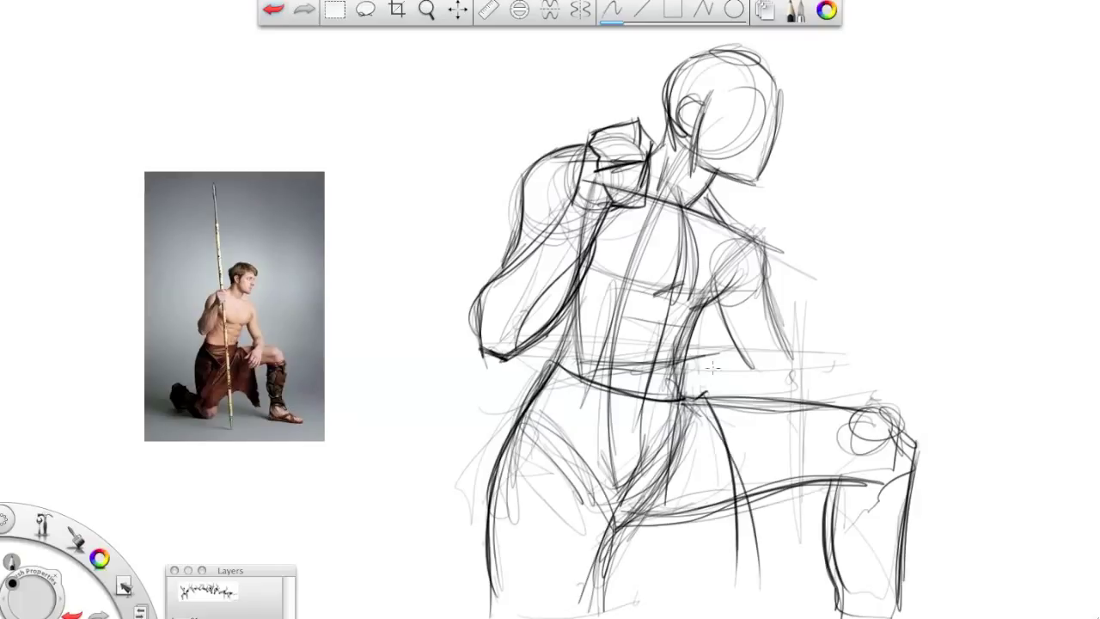
Sketch the relaxed hand resting on the front thigh and connect it to the wrist and forearm
drag(818, 482, 745, 417)
mouse_move(740, 407)
mouse_down()
mouse_move(771, 436)
mouse_move(784, 474)
mouse_up()
mouse_move(738, 421)
mouse_down()
mouse_move(790, 464)
mouse_move(825, 410)
mouse_up()
drag(805, 420, 831, 480)
drag(739, 421, 720, 495)
drag(713, 505, 829, 451)
mouse_move(732, 483)
mouse_down()
mouse_move(712, 441)
mouse_move(745, 418)
mouse_up()
mouse_move(720, 430)
mouse_down()
mouse_move(830, 392)
mouse_move(824, 464)
mouse_up()
drag(808, 361, 827, 464)
drag(742, 418, 803, 351)
mouse_move(821, 419)
mouse_down()
mouse_move(761, 269)
mouse_move(820, 399)
mouse_up()
Define the inner contour of the resting arm and the lower edges of the chest muscles
mouse_move(750, 373)
mouse_down()
mouse_move(718, 293)
mouse_move(703, 308)
mouse_up()
drag(696, 271, 640, 306)
drag(627, 288, 584, 255)
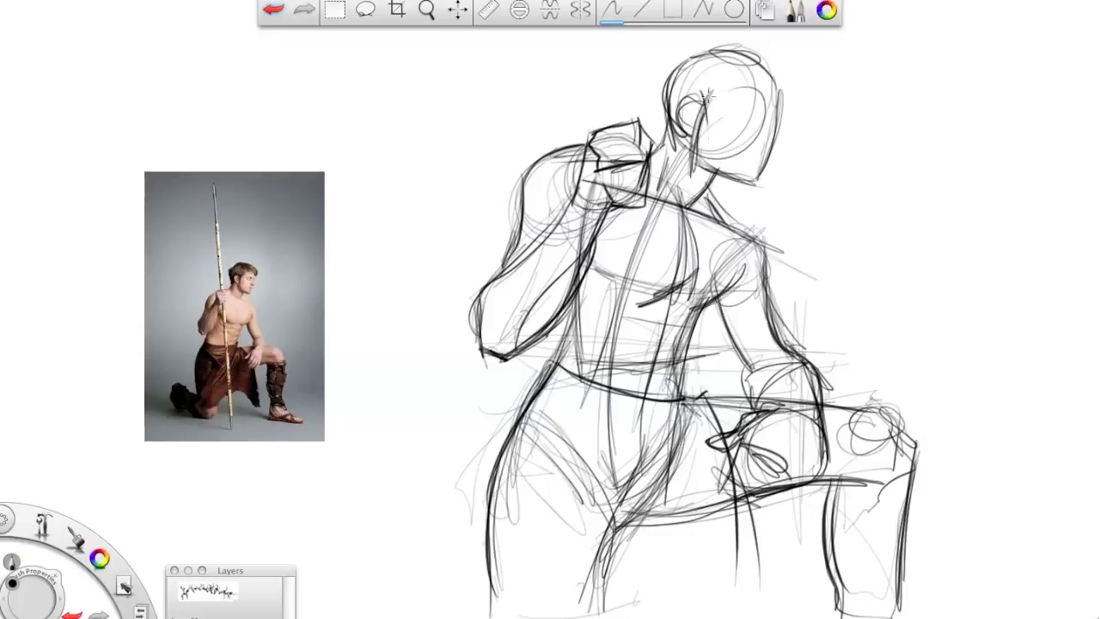
Add the hair outline, reinforce the outer hip contour, and draw the long spear shaft through the fist
drag(730, 86, 754, 82)
mouse_move(687, 52)
mouse_down()
mouse_move(795, 79)
mouse_move(791, 121)
mouse_move(662, 124)
mouse_up()
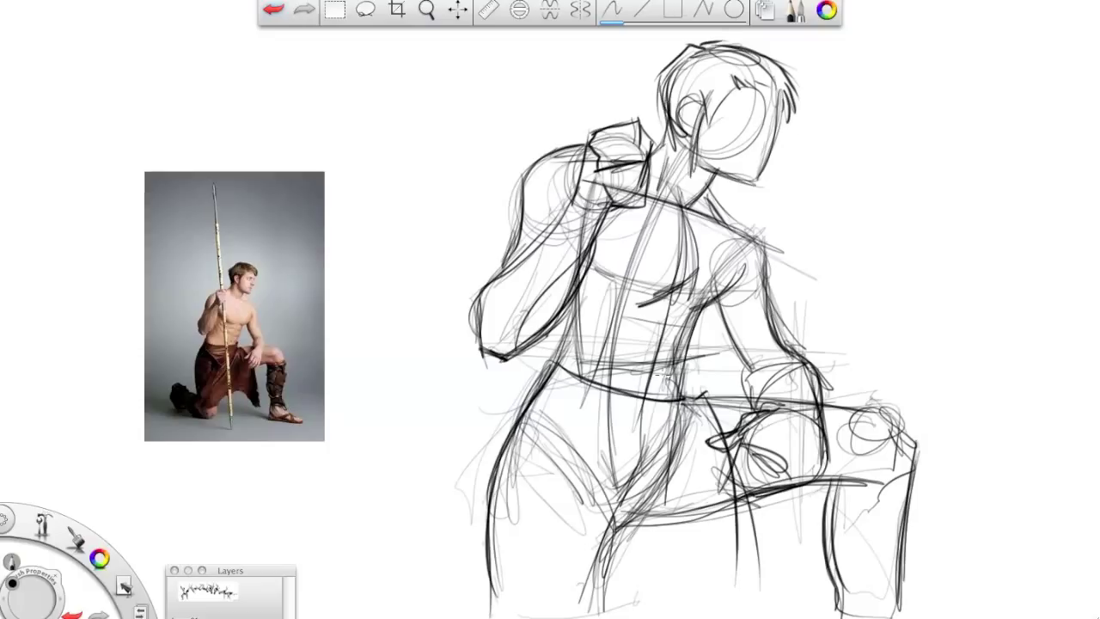
drag(558, 318, 481, 516)
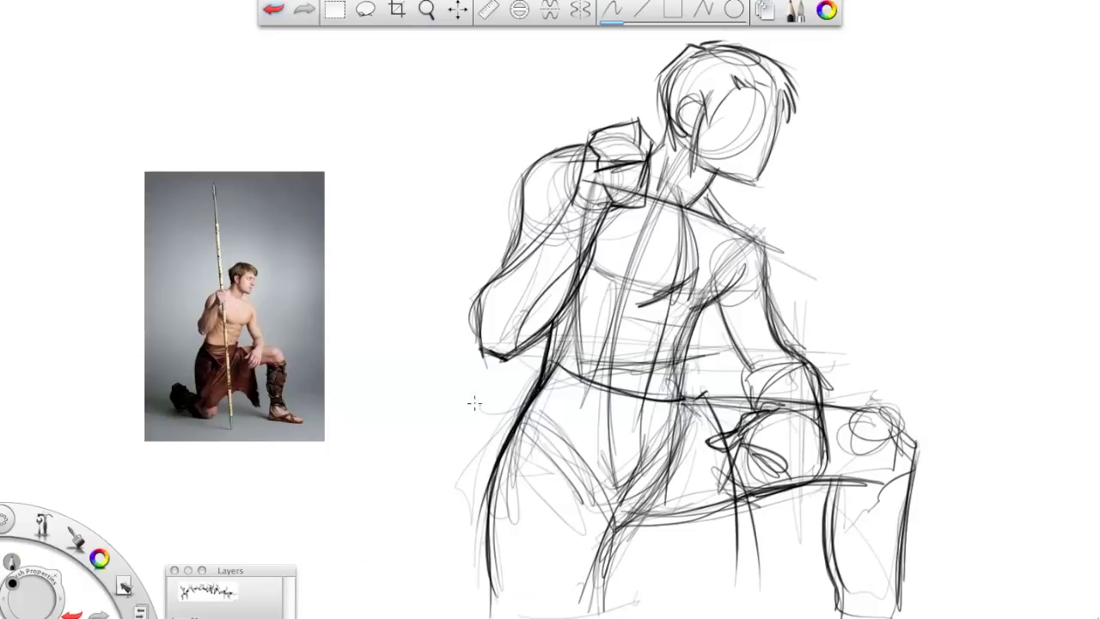
drag(605, 35, 643, 606)
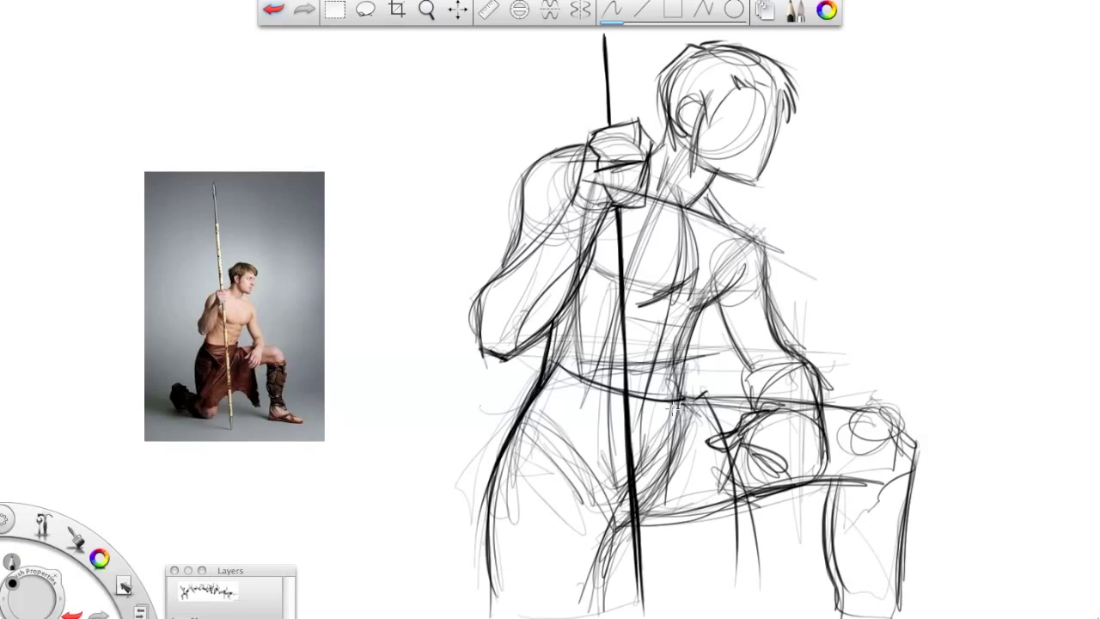
Lasso the whole figure sketch, scale it down, move it next to the reference photo, and return to freehand drawing
click(366, 9)
mouse_move(1027, 182)
mouse_down()
mouse_move(515, 615)
mouse_move(1036, 184)
mouse_move(432, 574)
mouse_move(1036, 207)
mouse_up()
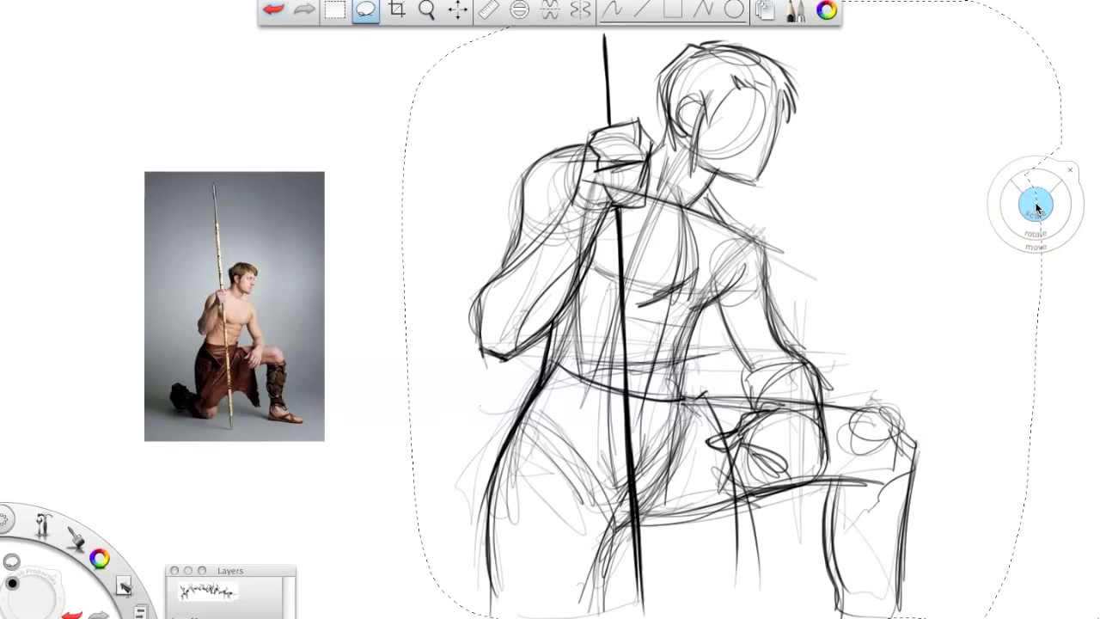
click(737, 297)
mouse_move(707, 332)
mouse_down()
mouse_move(668, 240)
mouse_move(615, 197)
mouse_move(511, 186)
mouse_move(363, 103)
mouse_up()
click(612, 10)
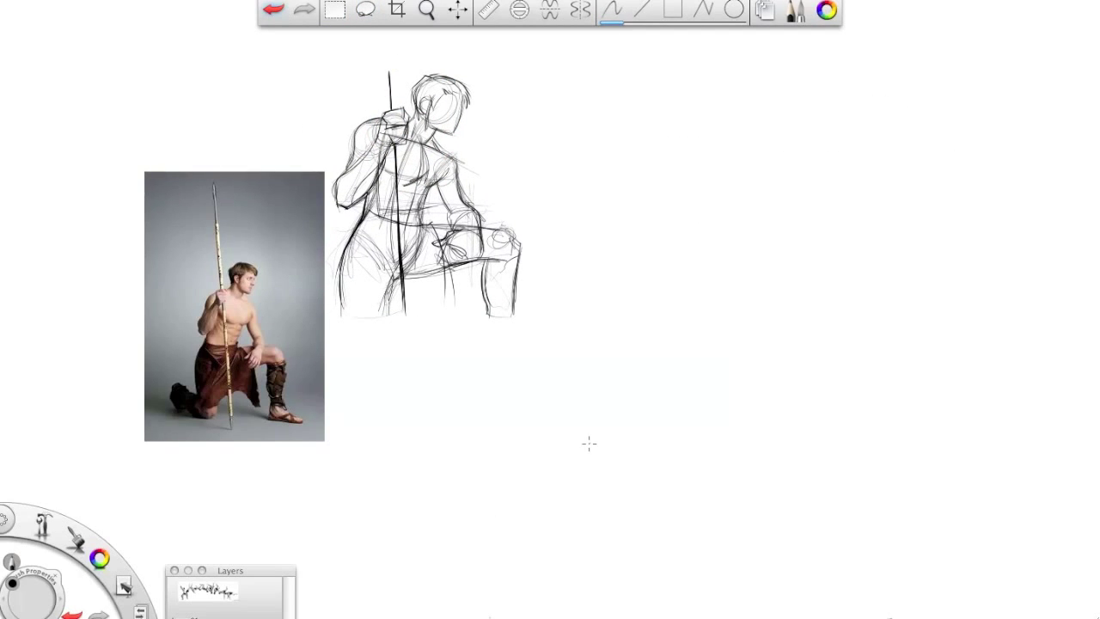
Rough in the pelvis of a second kneeling figure with hip and groin contours, leaving ample space beside the first sketch
mouse_move(662, 274)
mouse_down()
mouse_move(707, 179)
mouse_move(620, 337)
mouse_up()
mouse_move(737, 331)
mouse_down()
mouse_move(594, 322)
mouse_move(660, 430)
mouse_up()
drag(662, 422, 722, 376)
drag(744, 323, 665, 419)
drag(574, 376, 662, 413)
drag(739, 331, 686, 402)
drag(616, 310, 587, 364)
mouse_move(612, 309)
mouse_down()
mouse_move(719, 338)
mouse_move(661, 420)
mouse_up()
drag(576, 354, 638, 387)
drag(593, 346, 658, 421)
Sketch the waistline and rib cage gesture rising from the pelvis to block in the leaning torso
drag(664, 297, 744, 326)
drag(631, 306, 705, 239)
drag(645, 292, 695, 369)
drag(725, 290, 666, 411)
drag(636, 309, 735, 245)
drag(601, 249, 627, 314)
mouse_move(619, 223)
mouse_down()
mouse_move(731, 243)
mouse_move(604, 229)
mouse_move(746, 128)
mouse_move(769, 177)
mouse_move(732, 331)
mouse_up()
Draw the torso's far side, the shoulder line, and the bent arm with its elbow pointing down
drag(761, 150, 735, 323)
mouse_move(639, 119)
mouse_down()
mouse_move(593, 163)
mouse_move(736, 129)
mouse_up()
drag(618, 124, 560, 257)
mouse_move(567, 213)
mouse_down()
mouse_move(563, 291)
mouse_move(580, 290)
mouse_up()
drag(661, 186, 623, 259)
drag(584, 284, 625, 272)
drag(621, 165, 560, 249)
mouse_move(666, 121)
mouse_down()
mouse_move(673, 161)
mouse_move(586, 186)
mouse_move(558, 251)
mouse_up()
Mark the neck, firm up the torso side, and draw the straight arm reaching down toward the front knee
mouse_move(711, 122)
mouse_down()
mouse_move(777, 151)
mouse_move(662, 100)
mouse_move(720, 80)
mouse_up()
mouse_move(747, 112)
mouse_down()
mouse_move(808, 162)
mouse_move(741, 250)
mouse_up()
drag(793, 172, 748, 241)
drag(791, 182, 743, 251)
mouse_move(792, 155)
mouse_down()
mouse_move(813, 177)
mouse_move(837, 315)
mouse_up()
drag(765, 233, 810, 327)
drag(801, 156, 816, 191)
drag(811, 166, 855, 321)
Add the abdominal lines and reinforce the waist and rear hip contours
drag(755, 246, 735, 325)
drag(688, 258, 724, 273)
drag(661, 292, 711, 303)
drag(623, 260, 608, 306)
drag(735, 321, 723, 345)
drag(619, 282, 578, 387)
Draw the raised front thigh's upper and lower edges and the relaxed hand resting over the knee
mouse_move(734, 337)
mouse_down()
mouse_move(710, 381)
mouse_move(808, 337)
mouse_up()
drag(732, 328, 872, 341)
mouse_move(830, 344)
mouse_down()
mouse_move(851, 395)
mouse_move(806, 437)
mouse_move(772, 402)
mouse_up()
drag(772, 403, 790, 377)
drag(813, 339, 872, 404)
mouse_move(876, 343)
mouse_down()
mouse_move(825, 443)
mouse_move(939, 348)
mouse_up()
drag(808, 419, 672, 440)
drag(920, 397, 877, 414)
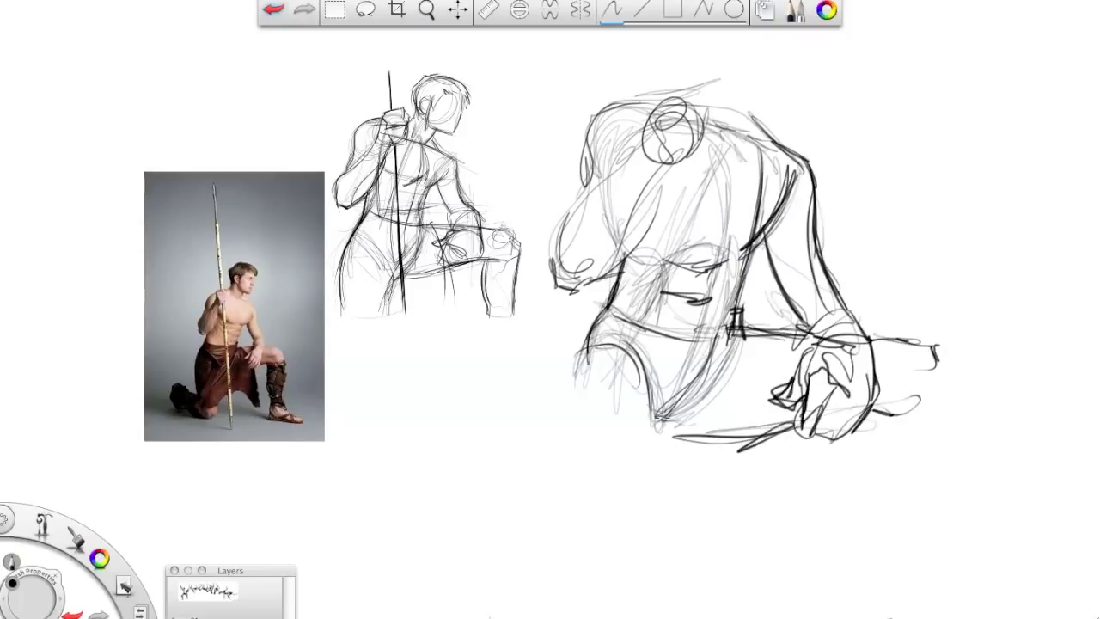
Sketch the long outer contour of the kneeling leg from the hip down to the ground
drag(607, 323, 580, 528)
drag(572, 404, 593, 552)
drag(587, 502, 625, 473)
drag(557, 241, 553, 451)
drag(551, 269, 559, 565)
drag(561, 554, 588, 523)
drag(589, 335, 562, 490)
drag(563, 404, 593, 548)
drag(593, 314, 574, 520)
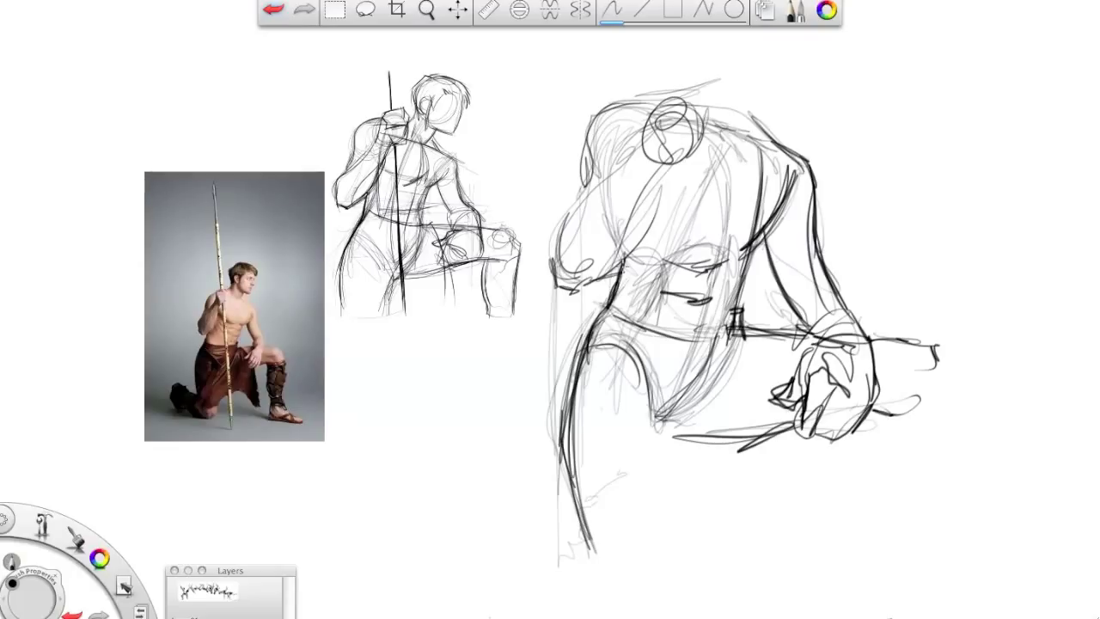
Draw the hanging edge of the cloth, its curved lower hem, and the start of the kneeling knee
drag(741, 333, 777, 378)
drag(813, 445, 827, 532)
drag(815, 491, 826, 551)
mouse_move(822, 534)
mouse_down()
mouse_move(680, 561)
mouse_move(842, 585)
mouse_up()
mouse_move(563, 404)
mouse_down()
mouse_move(583, 574)
mouse_move(748, 550)
mouse_up()
drag(608, 584, 658, 611)
mouse_move(571, 537)
mouse_down()
mouse_move(628, 615)
mouse_move(778, 540)
mouse_up()
drag(812, 481, 832, 574)
drag(809, 431, 823, 563)
Sketch the front knee and the shin with its armoured boot down to the ankle
drag(860, 425, 899, 409)
drag(931, 348, 951, 382)
drag(894, 361, 945, 430)
mouse_move(949, 383)
mouse_down()
mouse_move(950, 433)
mouse_move(863, 458)
mouse_move(886, 593)
mouse_up()
drag(858, 434, 898, 593)
drag(949, 406, 961, 564)
drag(898, 601, 963, 550)
drag(890, 532, 945, 494)
mouse_move(877, 469)
mouse_down()
mouse_move(961, 491)
mouse_move(949, 550)
mouse_up()
drag(903, 472, 946, 546)
drag(894, 592, 960, 583)
Rough in the rear lower leg, the kneeling thigh's inner edge, and the curved line across the hips
drag(519, 543, 560, 550)
drag(462, 526, 558, 534)
mouse_move(716, 375)
mouse_down()
mouse_move(682, 433)
mouse_move(552, 564)
mouse_up()
drag(710, 402, 591, 564)
mouse_move(601, 343)
mouse_down()
mouse_move(713, 408)
mouse_move(739, 378)
mouse_up()
Define the rear calf and the boxy upturned foot behind the kneeling leg
mouse_move(567, 529)
mouse_down()
mouse_move(509, 494)
mouse_move(475, 512)
mouse_up()
drag(457, 497, 520, 477)
drag(505, 479, 574, 535)
drag(568, 533, 540, 594)
drag(490, 543, 526, 506)
mouse_move(464, 499)
mouse_down()
mouse_move(475, 519)
mouse_move(457, 537)
mouse_up()
drag(459, 524, 471, 578)
drag(471, 494, 500, 529)
mouse_move(455, 516)
mouse_down()
mouse_move(481, 581)
mouse_move(471, 569)
mouse_up()
Shape the kneeling knee on the ground and connect it to the rear calf and cloth hem
drag(478, 524, 519, 600)
drag(498, 540, 505, 556)
drag(538, 574, 578, 601)
drag(560, 547, 590, 614)
drag(581, 602, 613, 612)
drag(675, 551, 706, 567)
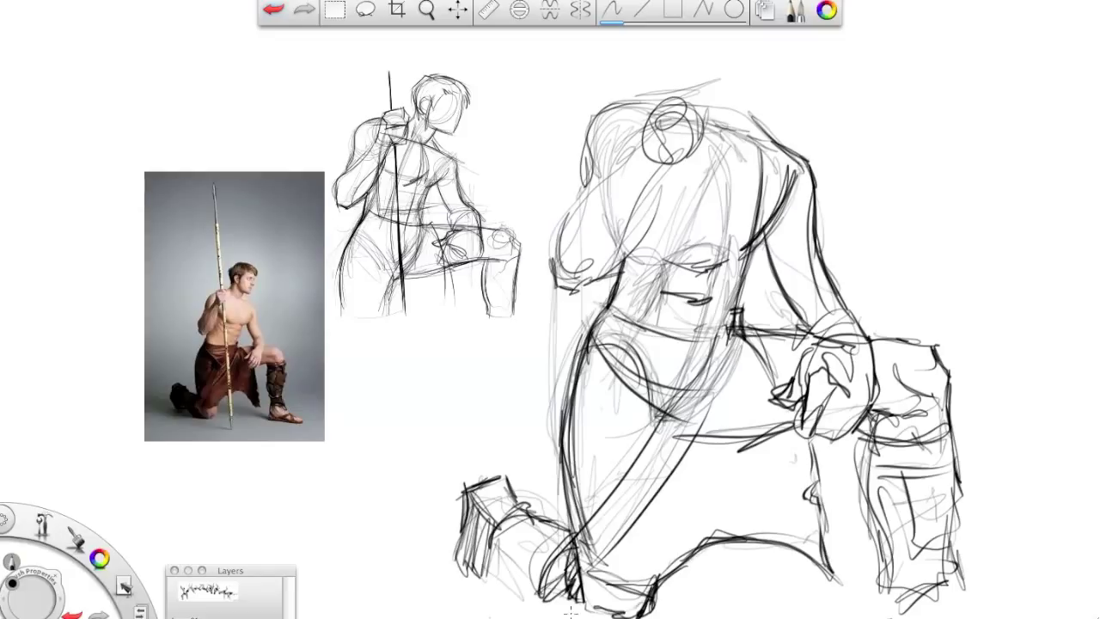
Lasso the second figure, scale it down, move it below the first sketch, and deselect it
click(436, 12)
click(367, 11)
mouse_move(844, 88)
mouse_down()
mouse_move(520, 384)
mouse_move(822, 615)
mouse_move(898, 129)
mouse_up()
drag(688, 285, 634, 264)
drag(746, 333, 457, 456)
key(super+d)
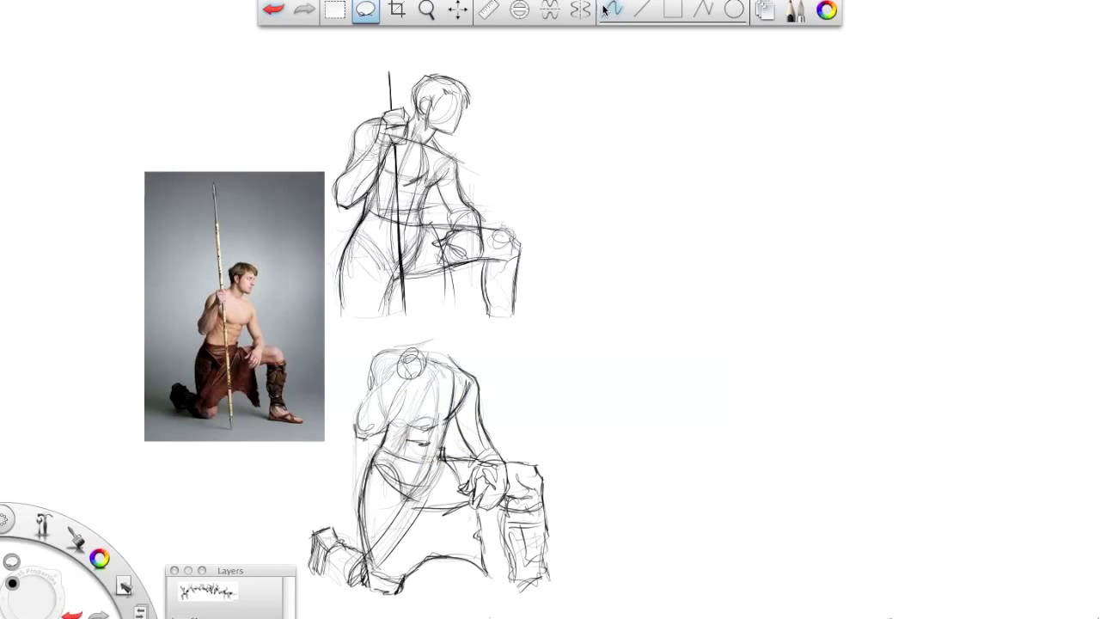
Return to freehand drawing and outline the bent arm and fist of a third, contour-only kneeling figure
click(612, 12)
mouse_move(724, 195)
mouse_down()
mouse_move(694, 251)
mouse_move(698, 286)
mouse_up()
mouse_move(703, 282)
mouse_down()
mouse_move(716, 294)
mouse_move(760, 278)
mouse_up()
mouse_move(763, 274)
mouse_down()
mouse_move(767, 216)
mouse_move(806, 201)
mouse_up()
mouse_move(749, 209)
mouse_down()
mouse_move(793, 211)
mouse_move(799, 160)
mouse_move(826, 149)
mouse_move(785, 173)
mouse_move(803, 149)
mouse_up()
drag(804, 148, 832, 161)
drag(835, 156, 831, 200)
drag(734, 214, 718, 239)
Outline the head, jaw and neck, and carry the contour over the far shoulder
mouse_move(825, 147)
mouse_down()
mouse_move(830, 118)
mouse_move(873, 135)
mouse_up()
mouse_move(829, 127)
mouse_down()
mouse_move(870, 136)
mouse_move(827, 105)
mouse_move(842, 62)
mouse_move(834, 58)
mouse_move(936, 91)
mouse_up()
drag(882, 148, 906, 145)
drag(928, 84, 913, 155)
mouse_move(878, 157)
mouse_down()
mouse_move(875, 182)
mouse_move(899, 185)
mouse_move(949, 242)
mouse_up()
Outline the back and hip, the gap between arm and torso, and the outer arm running into the front thigh
mouse_move(739, 291)
mouse_down()
mouse_move(734, 350)
mouse_move(691, 399)
mouse_move(689, 469)
mouse_up()
drag(693, 408, 701, 541)
drag(738, 352, 697, 456)
mouse_move(881, 326)
mouse_down()
mouse_move(875, 364)
mouse_move(906, 280)
mouse_move(914, 309)
mouse_move(889, 376)
mouse_move(920, 366)
mouse_up()
mouse_move(949, 225)
mouse_down()
mouse_move(970, 352)
mouse_move(1055, 375)
mouse_move(1075, 477)
mouse_up()
drag(983, 365, 1049, 376)
Outline the front knee, the thigh's underside, and the lower edges of the kneeling leg
drag(1083, 419, 1055, 497)
mouse_move(988, 453)
mouse_down()
mouse_move(865, 462)
mouse_move(997, 438)
mouse_up()
drag(1002, 446, 1028, 455)
drag(1019, 456, 1005, 489)
drag(866, 463, 806, 497)
drag(903, 453, 804, 595)
drag(692, 522, 700, 585)
drag(699, 593, 723, 607)
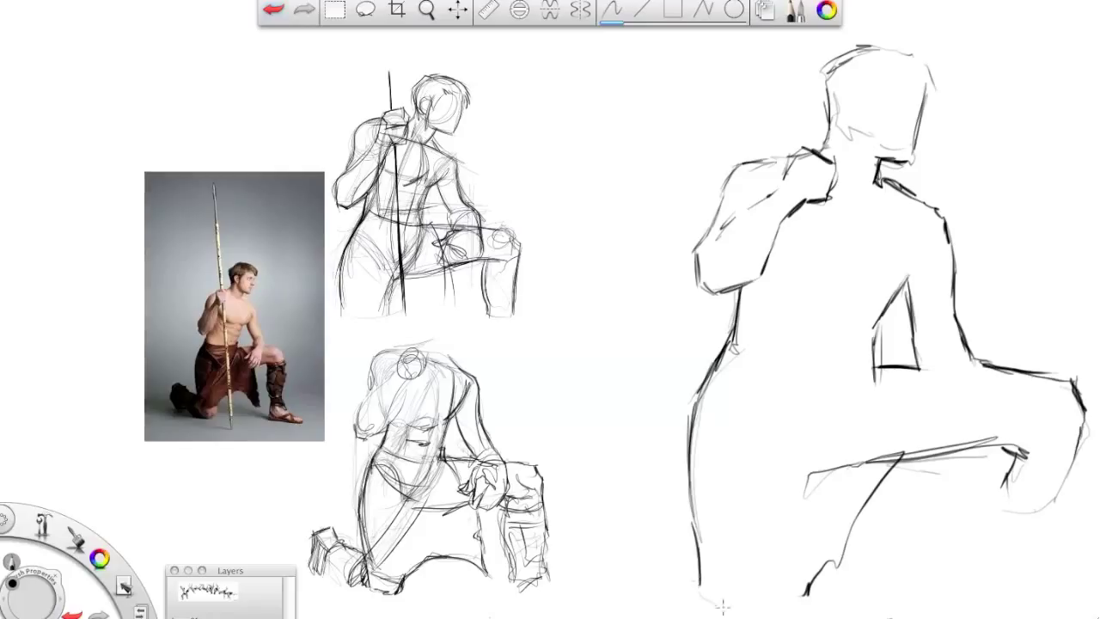
Cross out the contour-only figure with a large X and lasso around the whole drawing
drag(682, 100, 985, 543)
drag(980, 102, 621, 531)
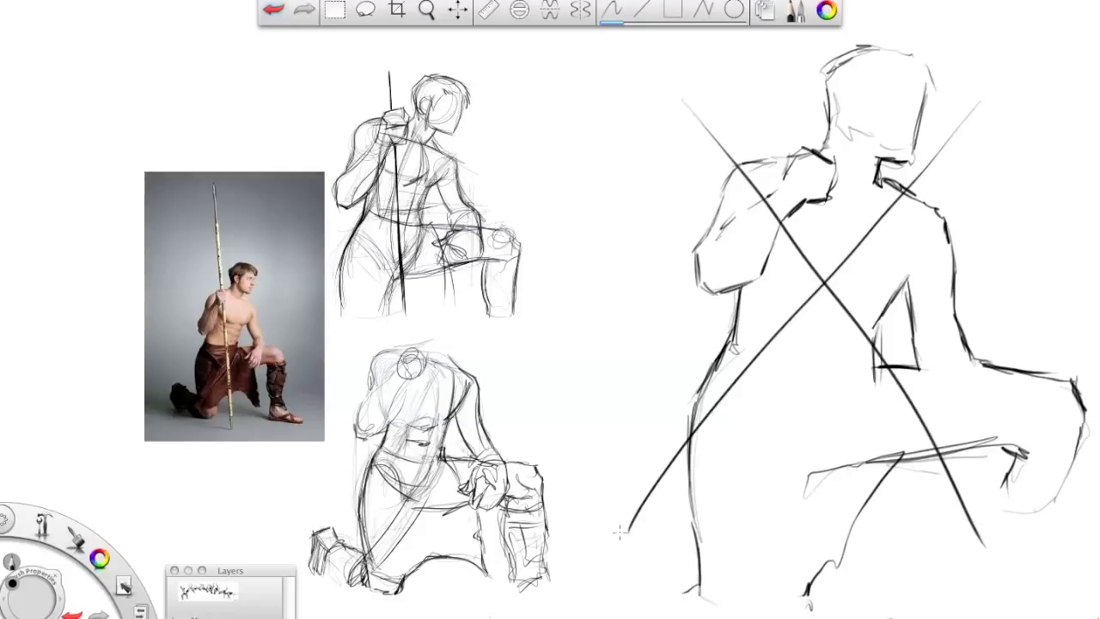
click(366, 10)
mouse_move(1045, 82)
mouse_down()
mouse_move(609, 282)
mouse_move(1096, 455)
mouse_up()
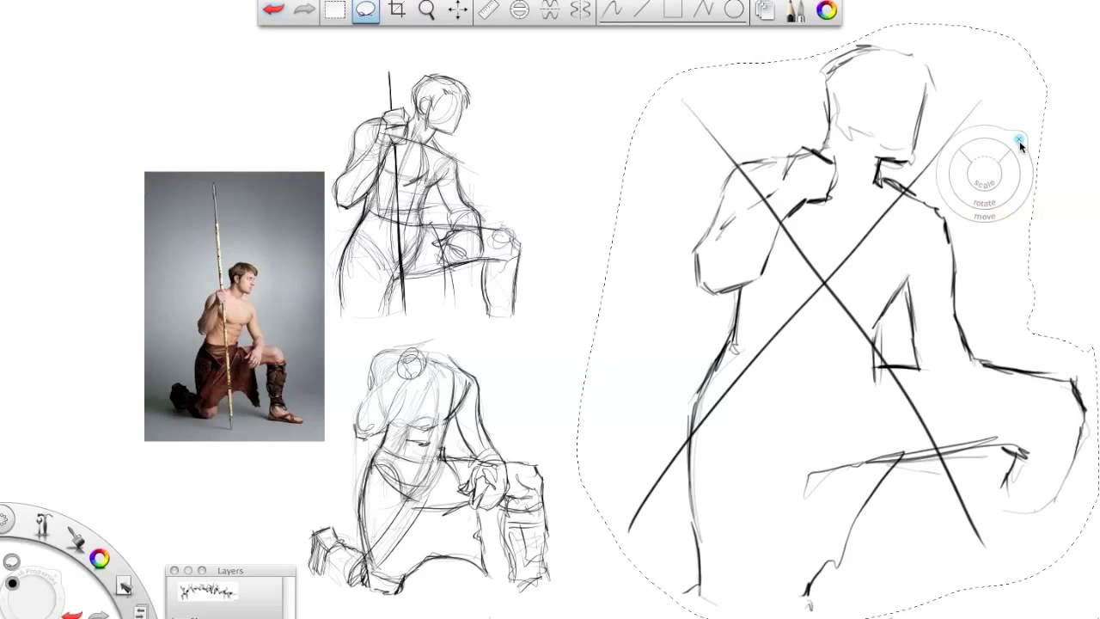
click(176, 1)
click(197, 32)
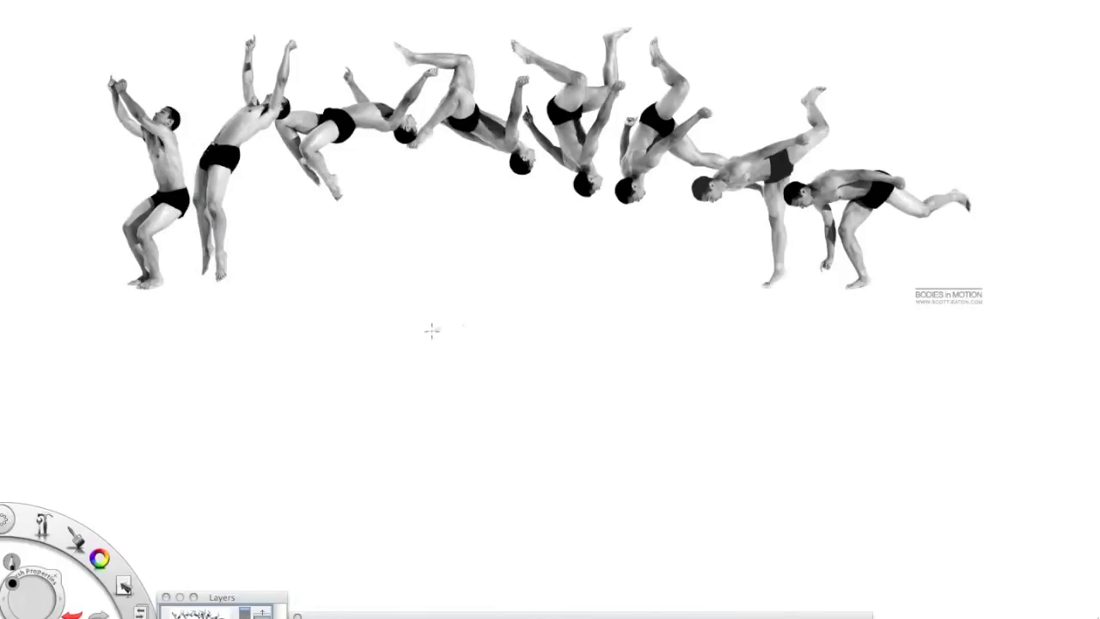
Sketch the arched rib cage, waist and trunks of a leaping figure below the acrobat reference strip
mouse_move(485, 368)
mouse_down()
mouse_move(430, 342)
mouse_move(474, 362)
mouse_move(432, 312)
mouse_move(532, 321)
mouse_move(499, 323)
mouse_move(471, 298)
mouse_move(502, 366)
mouse_up()
mouse_move(433, 307)
mouse_down()
mouse_move(403, 405)
mouse_move(413, 432)
mouse_up()
mouse_move(398, 365)
mouse_down()
mouse_move(401, 394)
mouse_move(388, 353)
mouse_move(407, 340)
mouse_move(431, 389)
mouse_move(420, 430)
mouse_move(446, 418)
mouse_move(492, 360)
mouse_move(434, 433)
mouse_move(458, 410)
mouse_move(394, 357)
mouse_move(407, 345)
mouse_move(441, 368)
mouse_move(389, 406)
mouse_up()
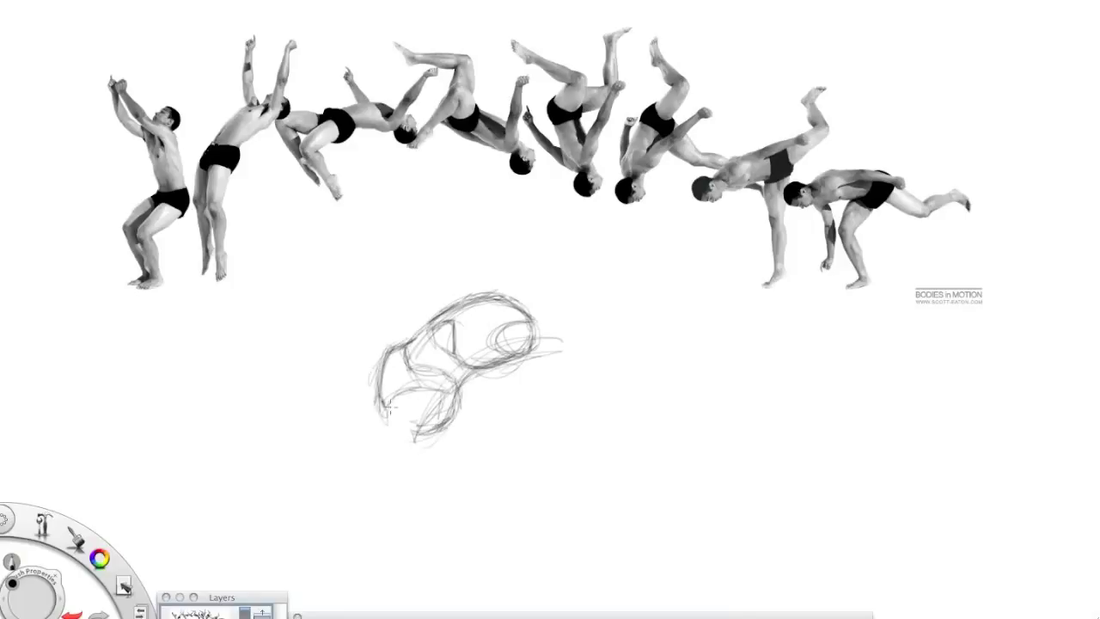
Draw both bent thighs, the front kneecap, and the far shin of the leaping figure
mouse_move(357, 481)
mouse_down()
mouse_move(387, 516)
mouse_move(430, 438)
mouse_move(361, 404)
mouse_move(384, 411)
mouse_move(365, 519)
mouse_move(359, 488)
mouse_up()
mouse_move(370, 343)
mouse_down()
mouse_move(252, 388)
mouse_move(384, 398)
mouse_move(267, 406)
mouse_up()
drag(267, 406, 376, 397)
drag(286, 406, 383, 401)
mouse_move(245, 391)
mouse_down()
mouse_move(331, 487)
mouse_move(279, 400)
mouse_up()
drag(279, 400, 337, 462)
drag(358, 326, 447, 314)
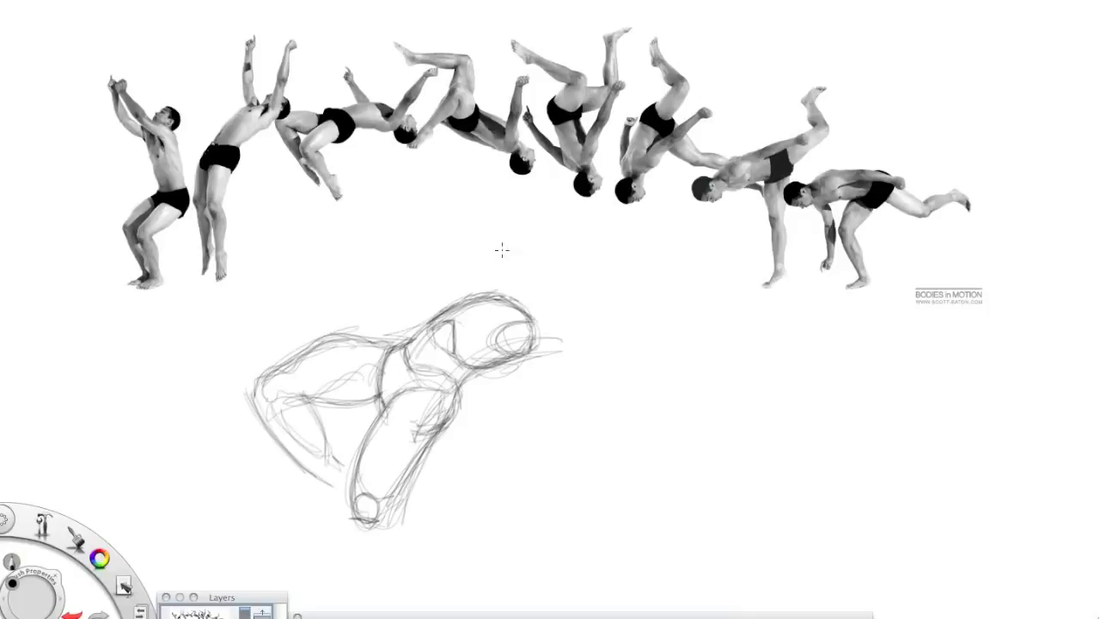
Complete the leaping figure with outstretched arms, both lower legs, and pointed feet
mouse_move(447, 370)
mouse_down()
mouse_move(481, 378)
mouse_move(583, 235)
mouse_move(537, 352)
mouse_move(623, 230)
mouse_move(557, 275)
mouse_move(515, 327)
mouse_up()
drag(462, 385, 414, 464)
mouse_move(399, 540)
mouse_down()
mouse_move(283, 429)
mouse_move(454, 545)
mouse_move(404, 487)
mouse_move(499, 598)
mouse_up()
drag(499, 555, 513, 600)
mouse_move(313, 403)
mouse_down()
mouse_move(330, 459)
mouse_move(345, 469)
mouse_up()
mouse_move(257, 406)
mouse_down()
mouse_move(401, 572)
mouse_move(397, 585)
mouse_up()
drag(406, 545, 394, 587)
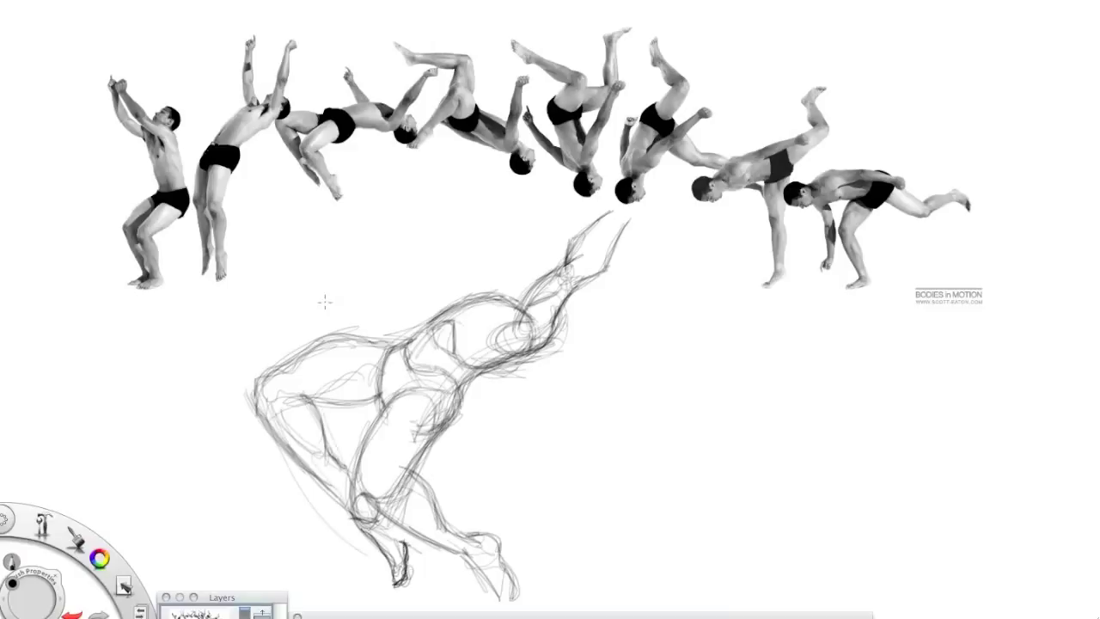
Add the far raised arm and round head to the leaping figure, and darken its torso and leg contours
drag(399, 334, 270, 377)
mouse_move(422, 329)
mouse_down()
mouse_move(514, 295)
mouse_move(531, 304)
mouse_up()
mouse_move(441, 321)
mouse_down()
mouse_move(487, 359)
mouse_move(410, 283)
mouse_move(409, 248)
mouse_move(394, 230)
mouse_move(405, 268)
mouse_move(468, 320)
mouse_up()
mouse_move(460, 301)
mouse_down()
mouse_move(541, 292)
mouse_move(582, 344)
mouse_up()
mouse_move(471, 375)
mouse_down()
mouse_move(508, 371)
mouse_move(555, 320)
mouse_move(550, 351)
mouse_move(591, 301)
mouse_move(557, 369)
mouse_move(605, 340)
mouse_move(547, 310)
mouse_move(590, 301)
mouse_move(567, 380)
mouse_move(541, 352)
mouse_move(409, 425)
mouse_up()
mouse_move(617, 350)
mouse_down()
mouse_move(569, 284)
mouse_move(498, 294)
mouse_move(256, 391)
mouse_move(391, 404)
mouse_up()
drag(436, 319, 380, 408)
drag(308, 396, 387, 401)
mouse_move(383, 407)
mouse_down()
mouse_move(356, 469)
mouse_move(355, 512)
mouse_up()
drag(391, 513, 486, 355)
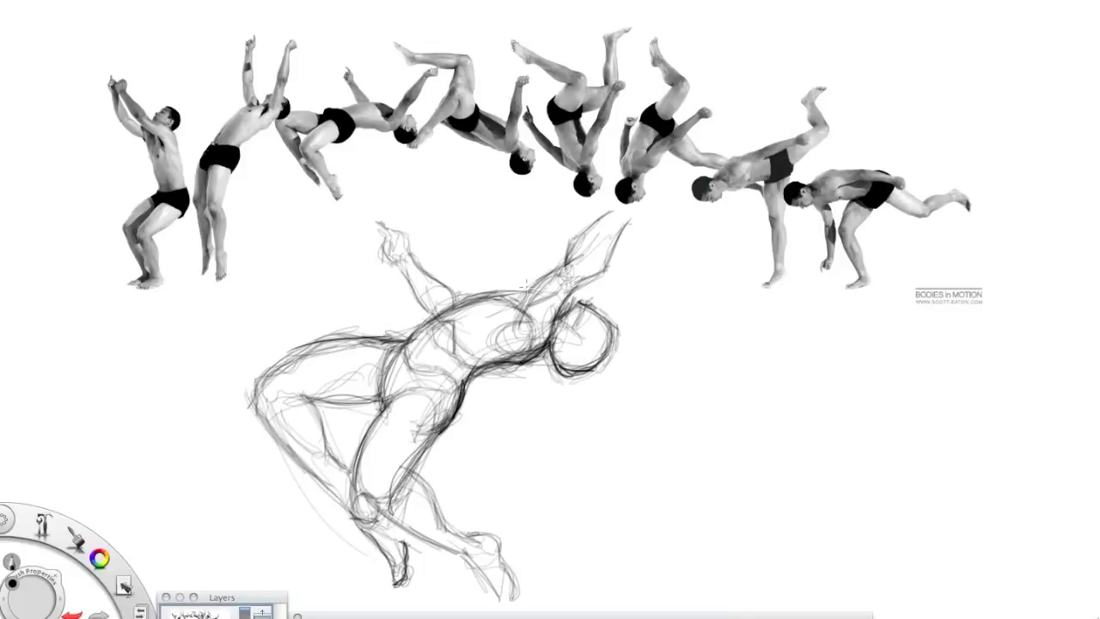
Lasso the leaping figure, shrink it, and place it just below the third acrobat pose
key(l)
mouse_move(647, 215)
mouse_down()
mouse_move(285, 292)
mouse_move(648, 219)
mouse_up()
mouse_move(526, 420)
mouse_down()
mouse_move(609, 461)
mouse_move(551, 434)
mouse_up()
drag(550, 477, 449, 363)
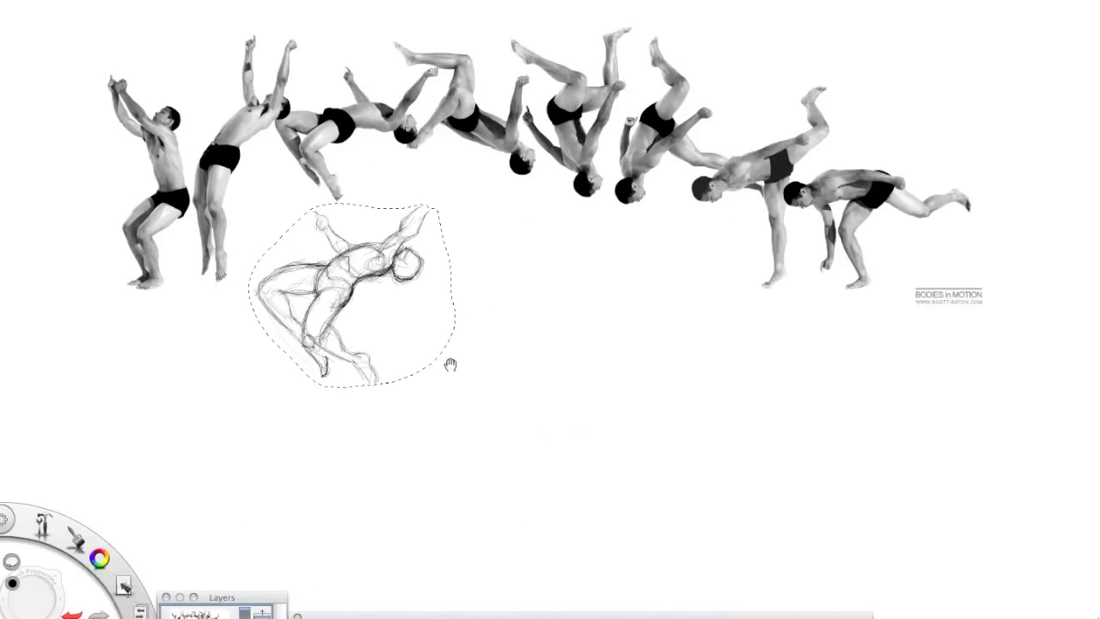
mouse_move(436, 317)
mouse_down()
mouse_move(456, 329)
mouse_move(452, 317)
mouse_move(438, 327)
mouse_move(447, 323)
mouse_up()
click(452, 290)
Sketch the rib cage, pelvis and stick-line legs of an upside-down figure to the right of the leaping figure
key(b)
drag(539, 404, 520, 457)
drag(544, 406, 547, 462)
drag(548, 361, 536, 406)
mouse_move(542, 400)
mouse_down()
mouse_move(582, 392)
mouse_move(550, 460)
mouse_move(542, 353)
mouse_move(509, 440)
mouse_move(555, 446)
mouse_up()
mouse_move(574, 358)
mouse_down()
mouse_move(587, 276)
mouse_move(572, 227)
mouse_move(569, 368)
mouse_move(633, 393)
mouse_move(712, 380)
mouse_up()
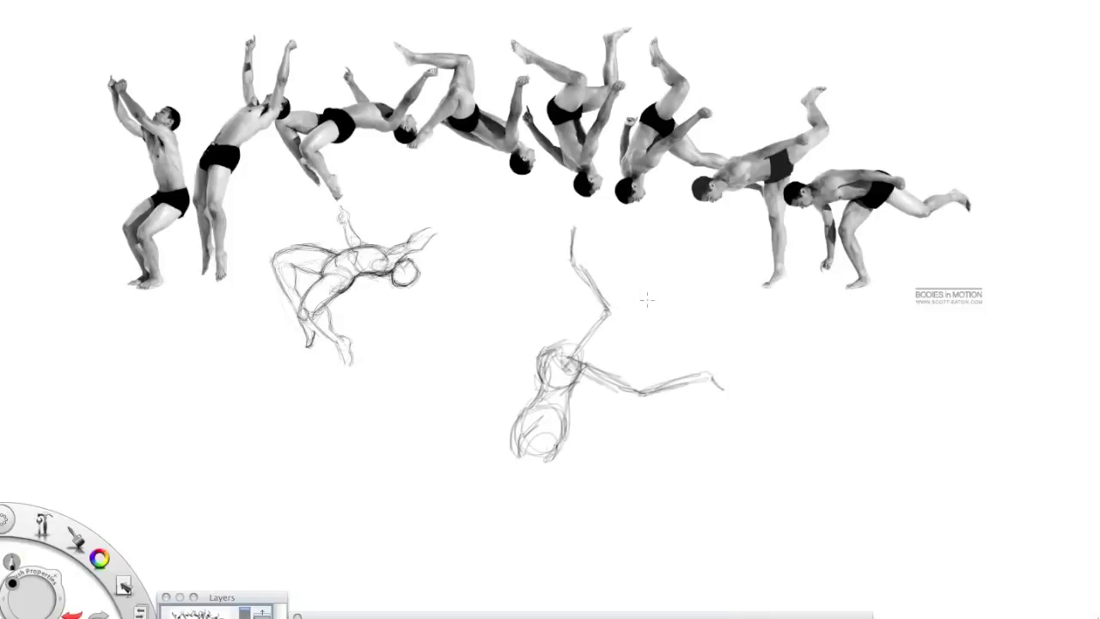
Add a round head and two bent arms with circular hands to the upside-down figure
mouse_move(578, 397)
mouse_down()
mouse_move(558, 456)
mouse_move(617, 344)
mouse_move(628, 348)
mouse_move(572, 404)
mouse_move(599, 406)
mouse_move(557, 457)
mouse_up()
drag(519, 363, 529, 368)
mouse_move(515, 463)
mouse_down()
mouse_move(548, 437)
mouse_move(503, 492)
mouse_move(537, 500)
mouse_move(540, 484)
mouse_up()
drag(507, 437, 557, 393)
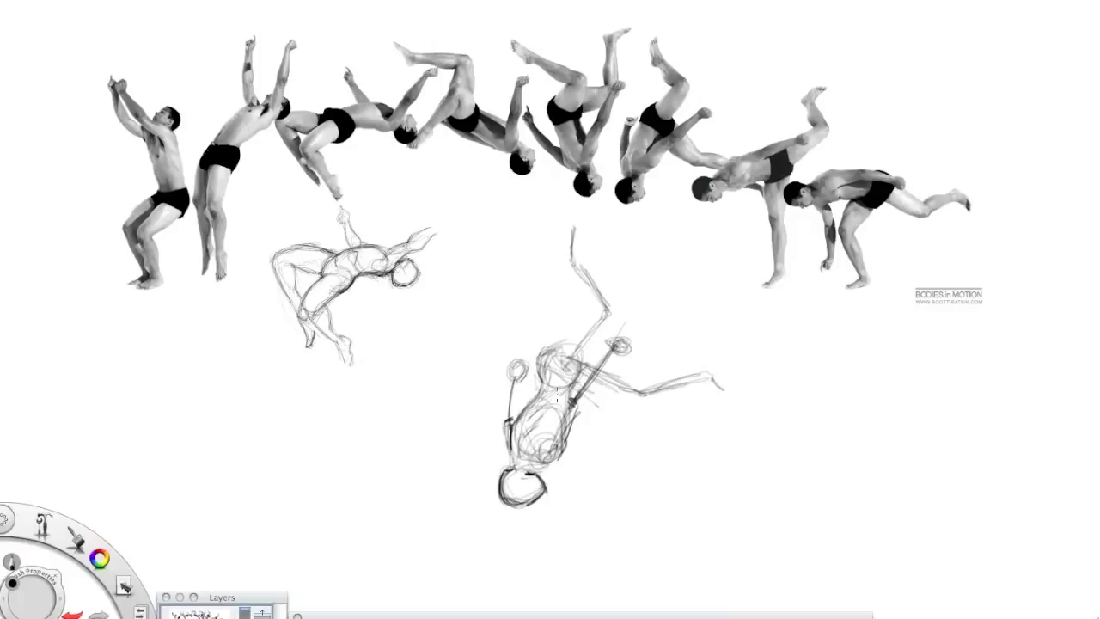
Build up the thigh, calf and foot contours of the upside-down figure's raised leg
mouse_move(564, 333)
mouse_down()
mouse_move(593, 312)
mouse_move(601, 327)
mouse_move(583, 286)
mouse_move(598, 282)
mouse_move(559, 359)
mouse_up()
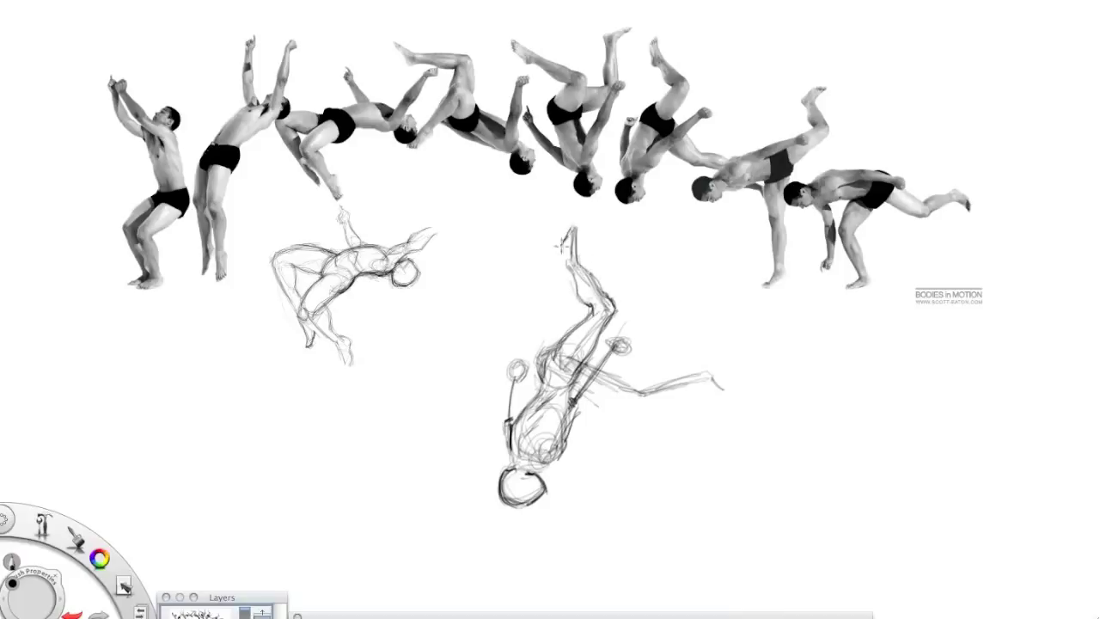
drag(576, 225, 598, 301)
mouse_move(554, 344)
mouse_down()
mouse_move(541, 387)
mouse_move(591, 362)
mouse_up()
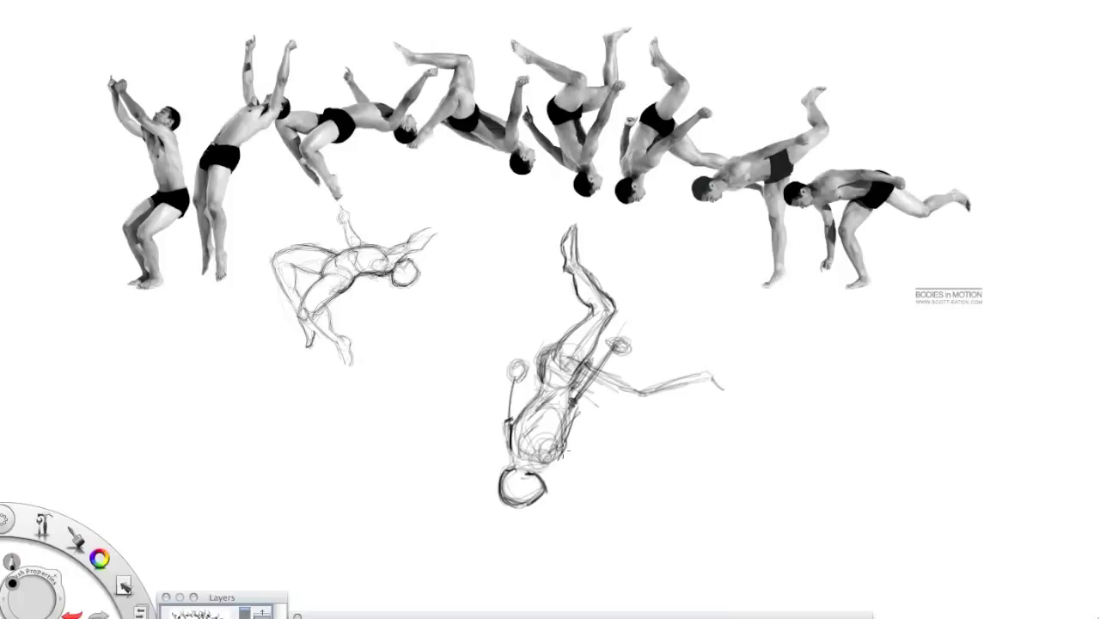
Outline the upside-down figure's near arm and shoulder, and shape its hand into a blocky fist
drag(555, 443, 624, 347)
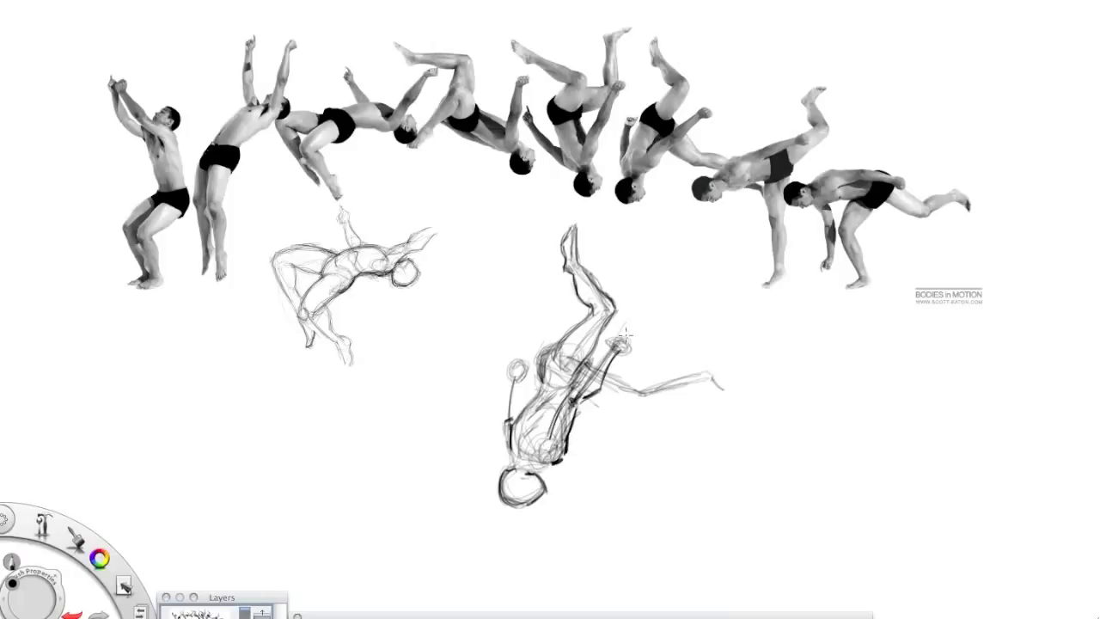
drag(611, 351, 572, 402)
mouse_move(586, 358)
mouse_down()
mouse_move(646, 393)
mouse_move(601, 359)
mouse_up()
Darken the upside-down figure's hip contour and outline its outstretched leg with a pointed foot
drag(591, 315, 542, 381)
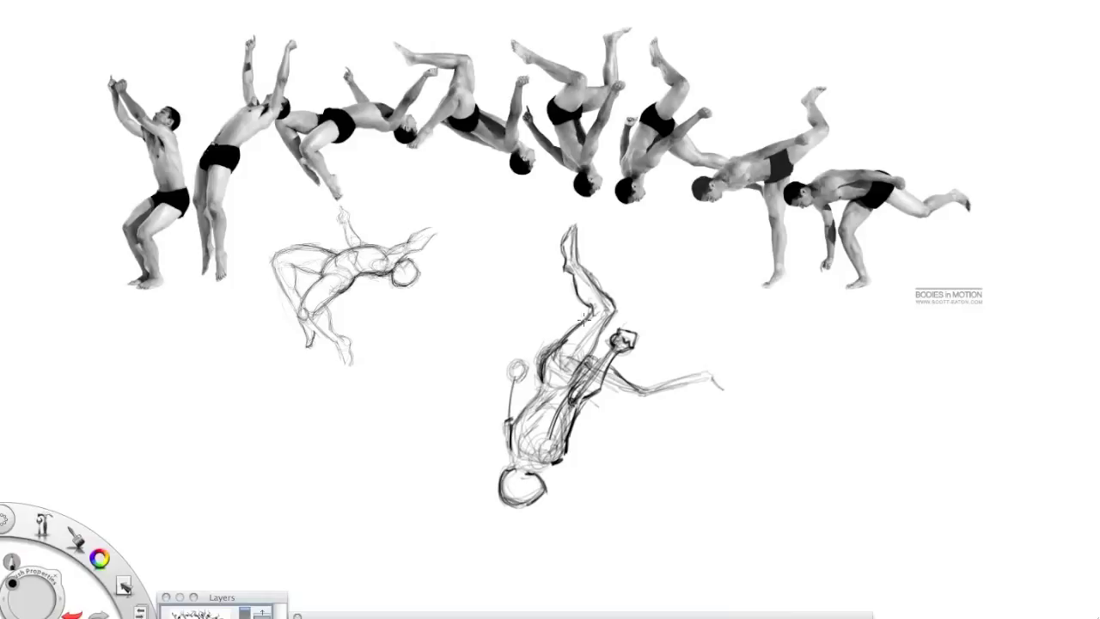
drag(595, 405, 717, 375)
mouse_move(641, 404)
mouse_down()
mouse_move(724, 373)
mouse_move(712, 366)
mouse_up()
Outline the upside-down figure's far arm and fist, and reinforce its shoulder, neck and head contours
drag(520, 390, 502, 464)
mouse_move(507, 414)
mouse_down()
mouse_move(519, 359)
mouse_move(511, 419)
mouse_up()
drag(526, 365, 514, 430)
drag(558, 459, 531, 476)
drag(514, 464, 519, 509)
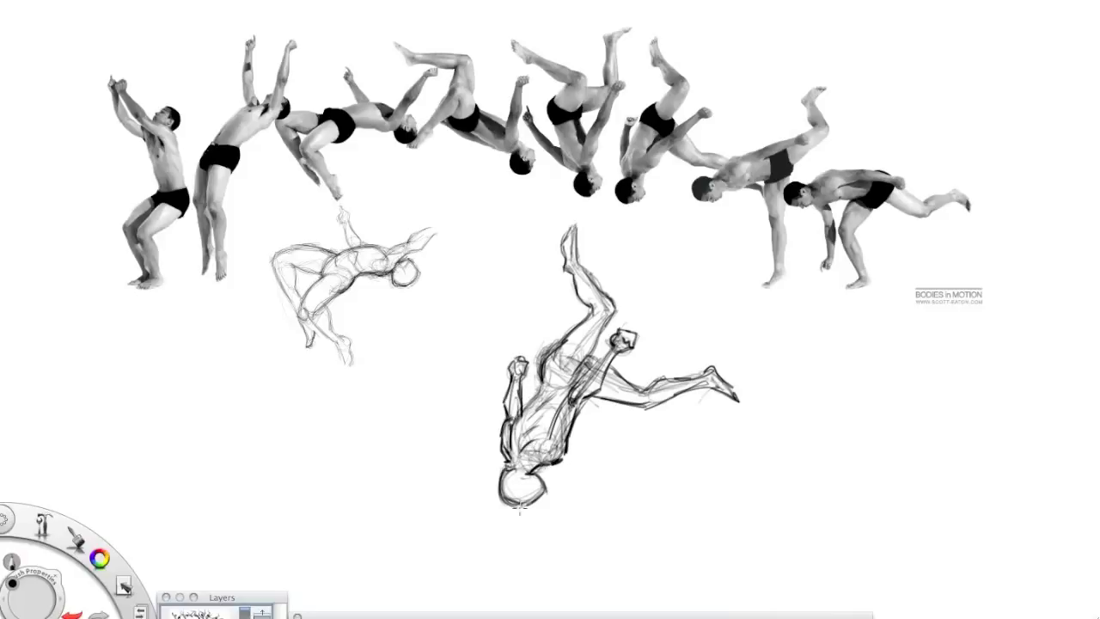